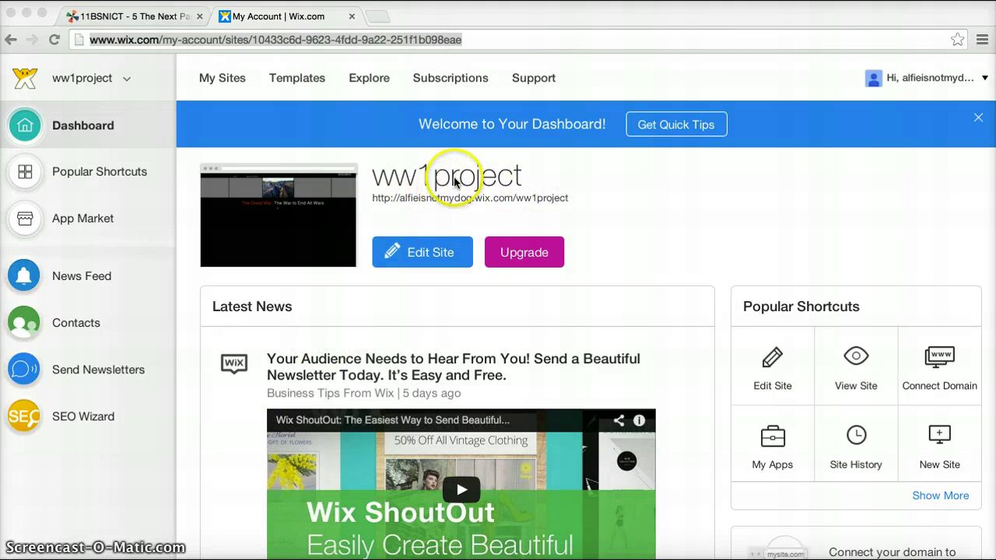
Launch the ww1project site in the Wix editor from its dashboard card.
left_click(435, 259)
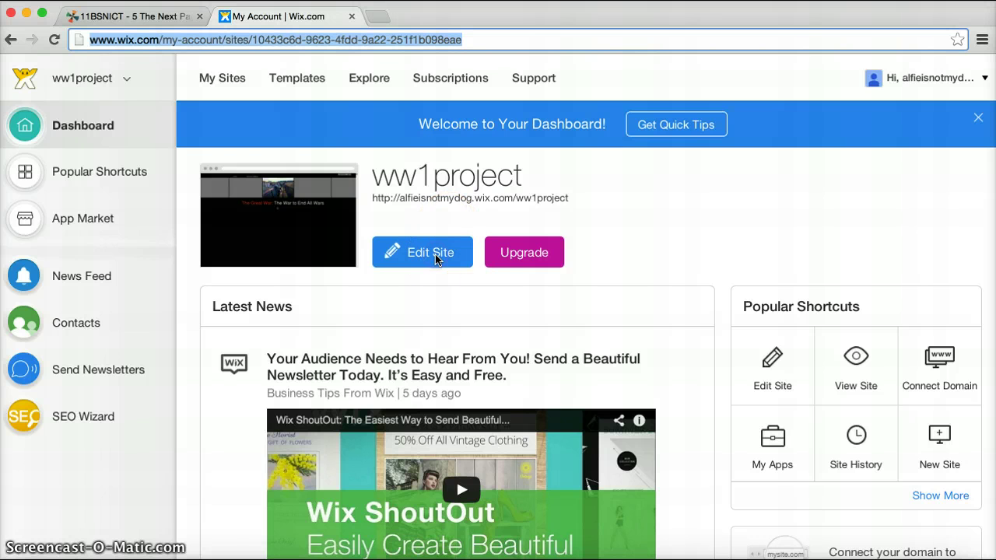
left_click(445, 259)
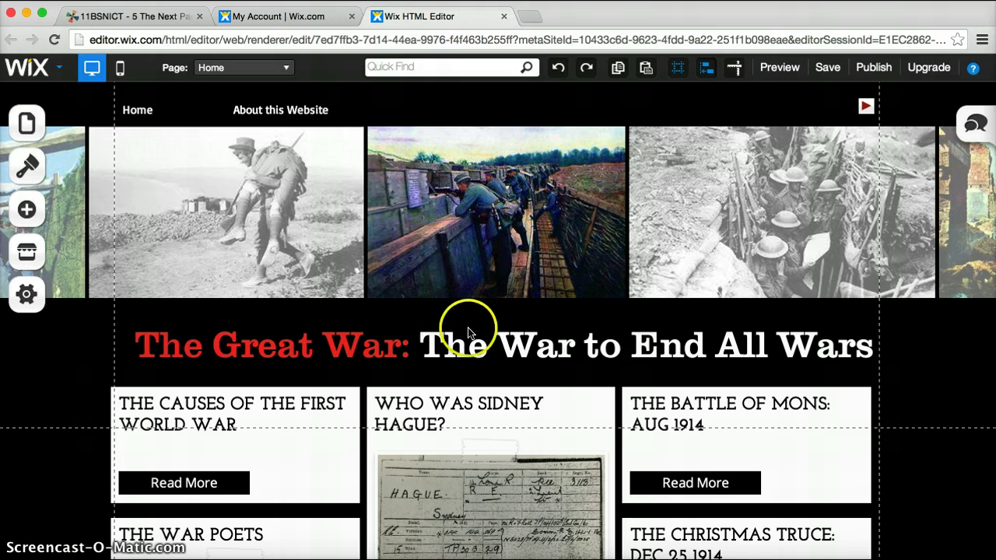
Open Add & Edit Blog Posts from the Home page blog feed's right-click menu.
scroll(504, 297, "down", 2)
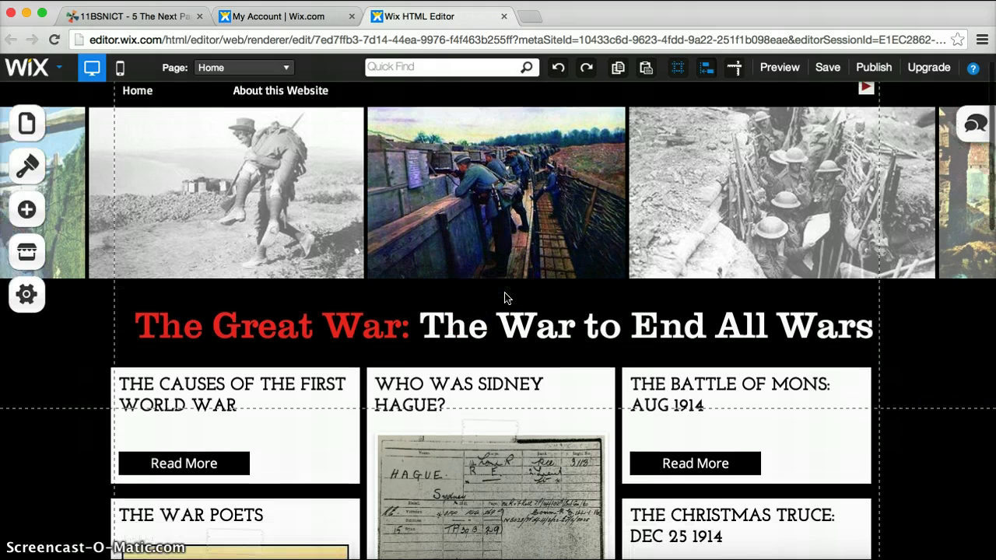
scroll(504, 297, "down", 3)
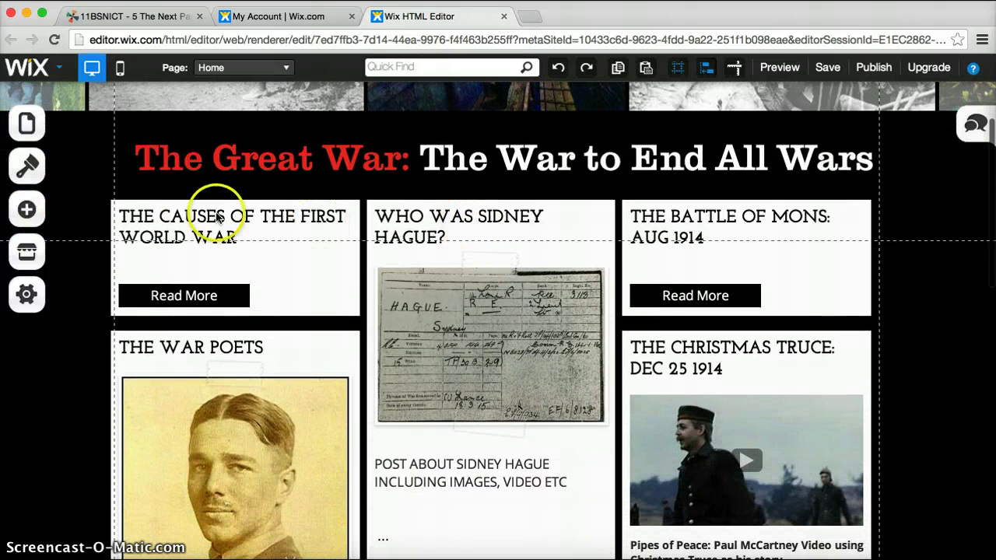
left_click(469, 224)
right_click(469, 225)
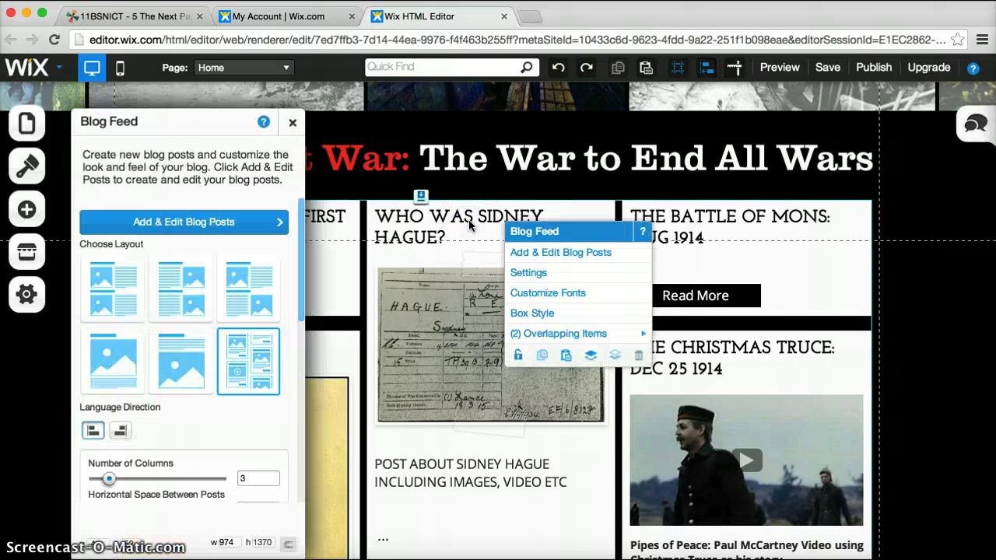
left_click(565, 255)
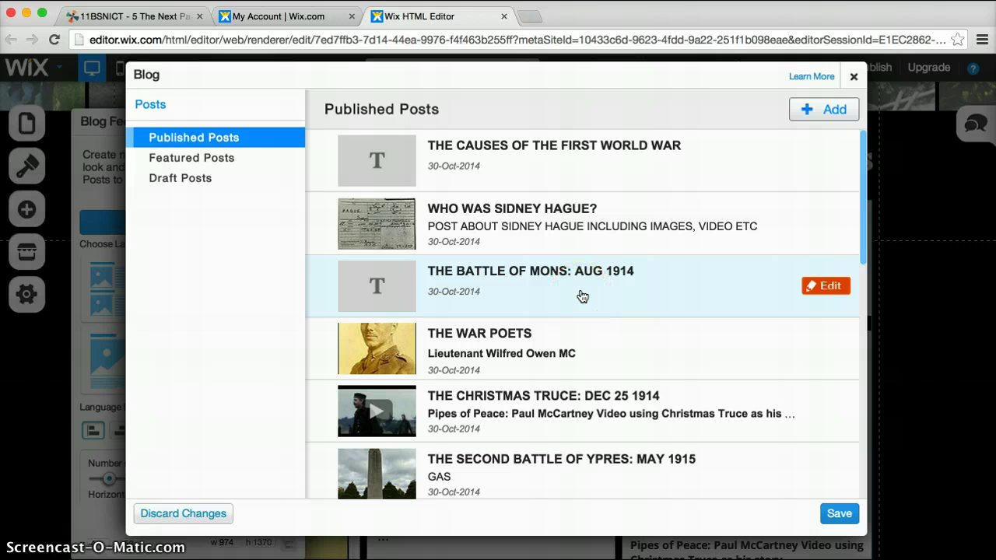
Open 'Who Was Sidney Hague?' in Edit Post and place the caret at the top of its content.
left_click(591, 223)
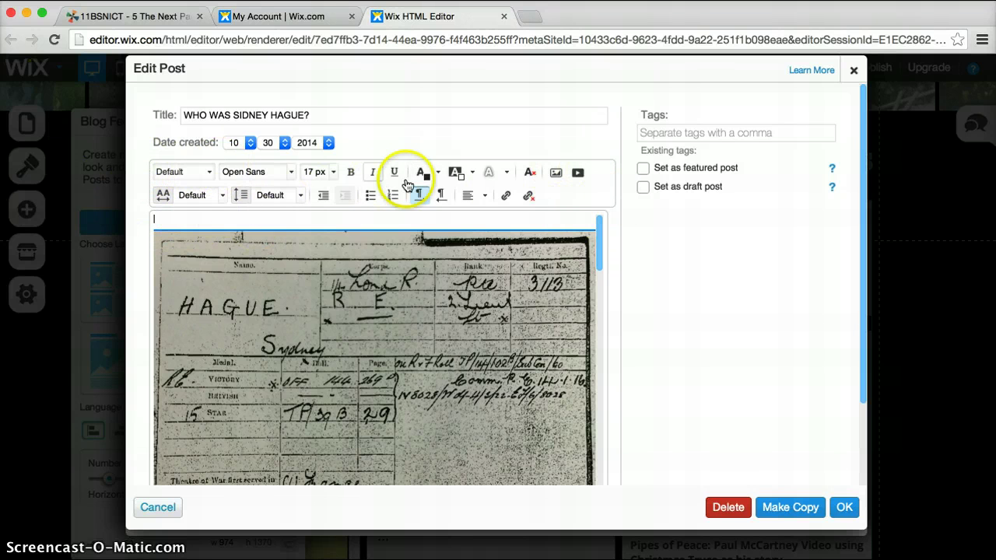
mouse_move(596, 245)
left_mouse_down()
mouse_move(598, 337)
mouse_move(599, 226)
left_mouse_up()
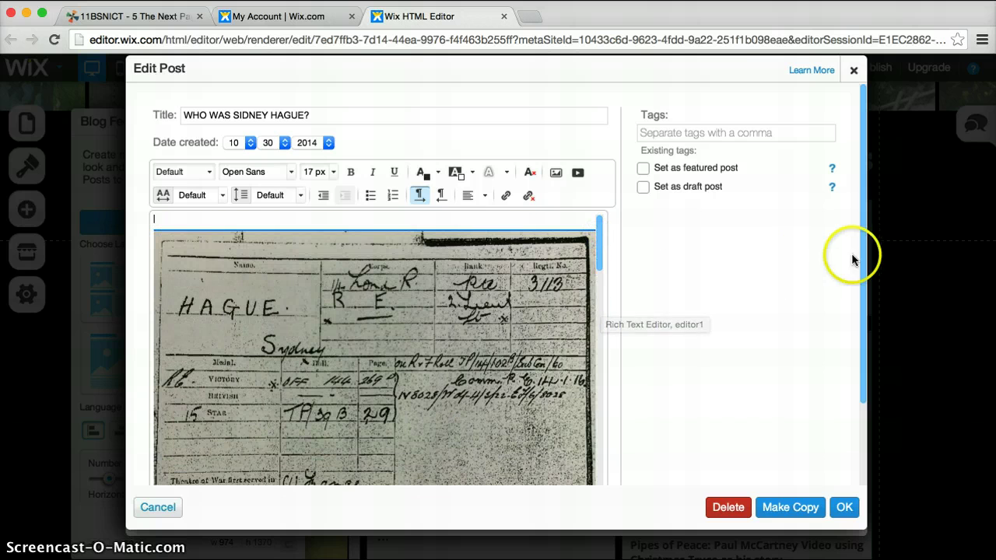
left_click_drag(863, 256, 858, 215)
left_click_drag(599, 248, 607, 337)
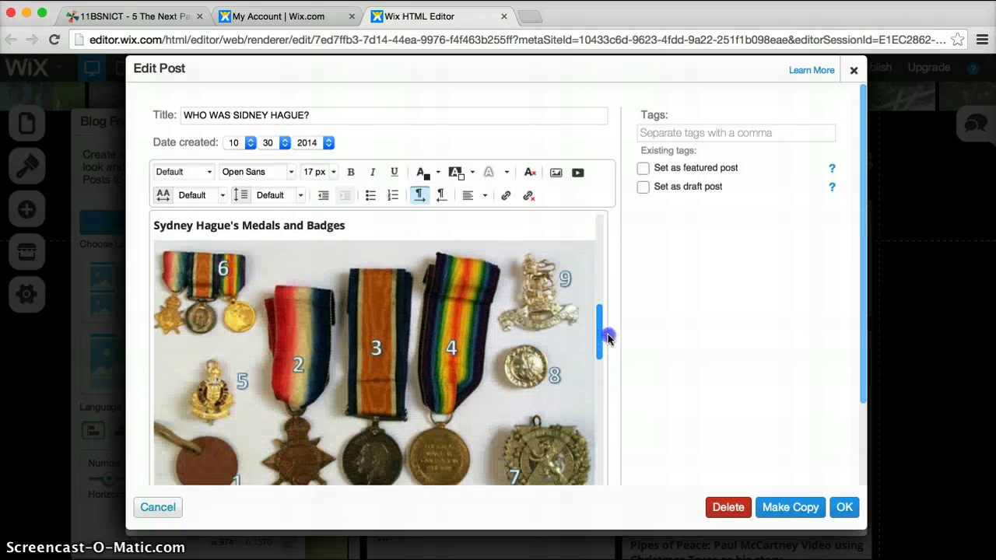
left_click(460, 230)
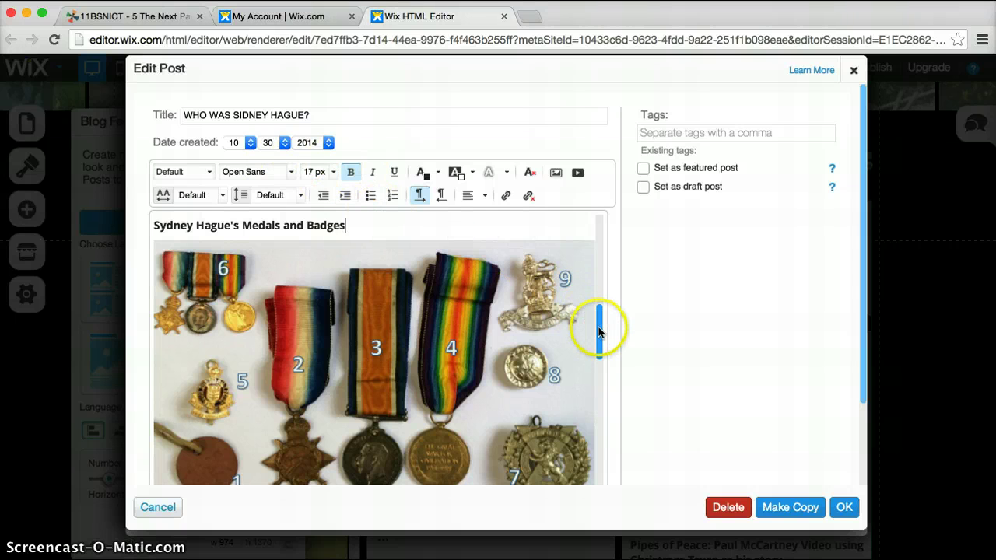
left_click_drag(599, 329, 599, 230)
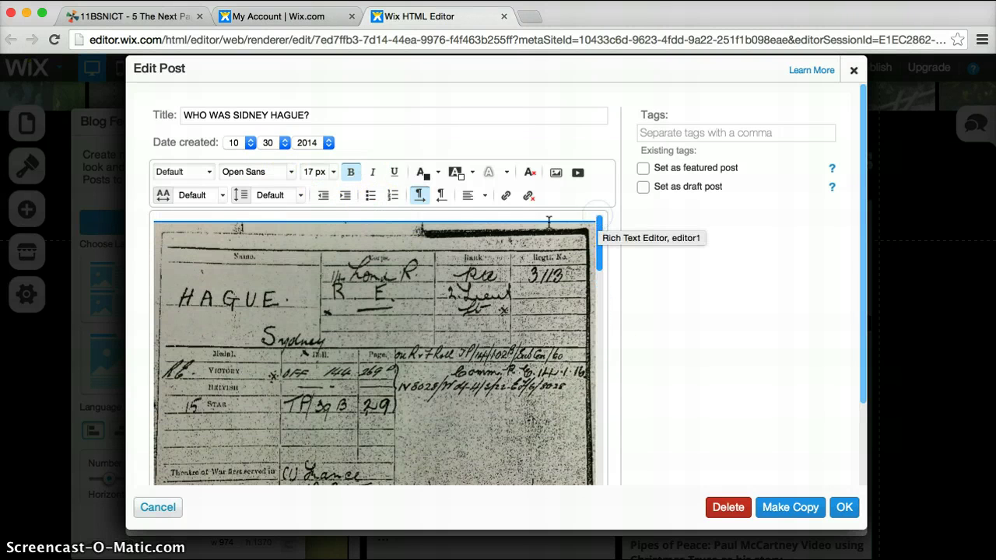
left_click(168, 219)
mouse_move(168, 221)
left_mouse_down()
mouse_move(147, 285)
mouse_move(156, 307)
mouse_move(282, 420)
left_mouse_up()
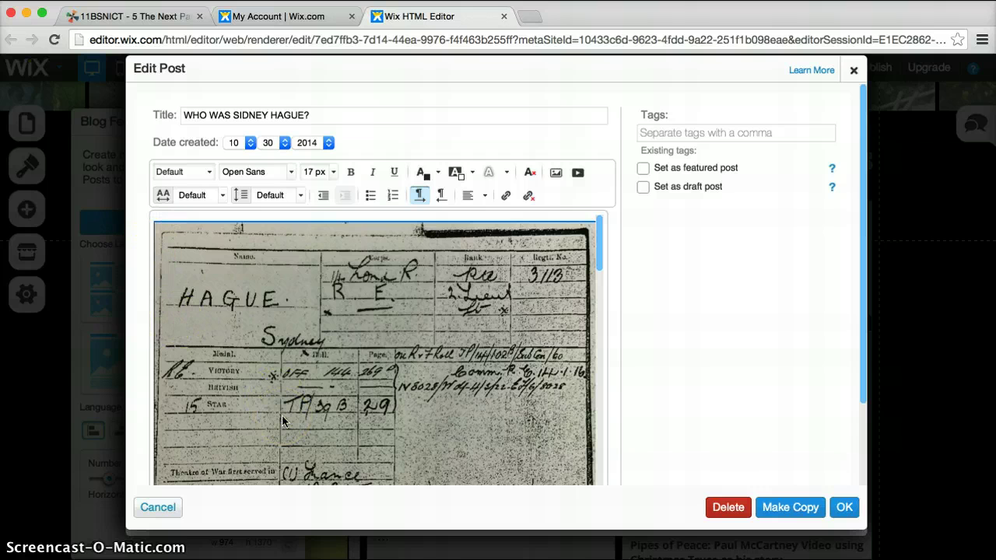
Add a 'Start writing' line above the record card in a smaller px font size.
key("Return")
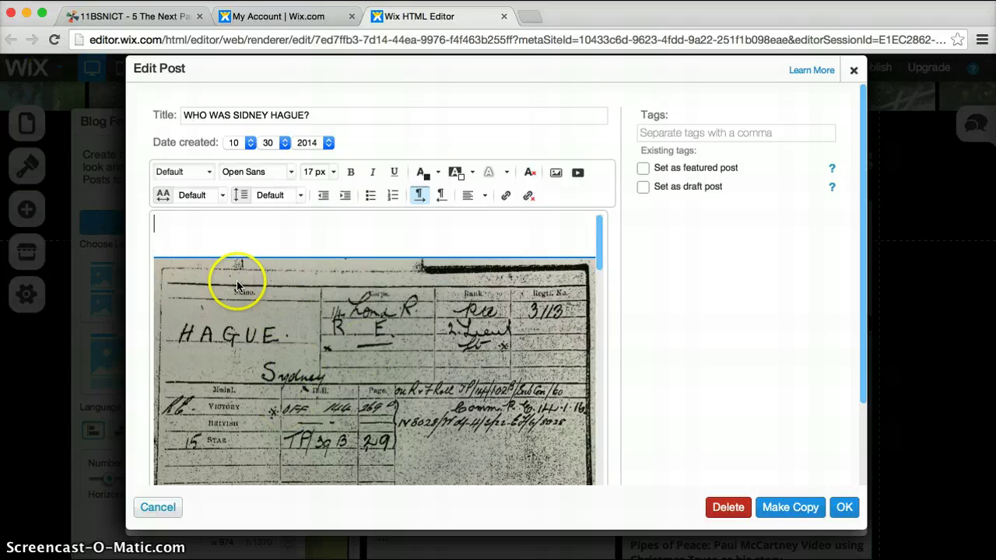
left_click(334, 176)
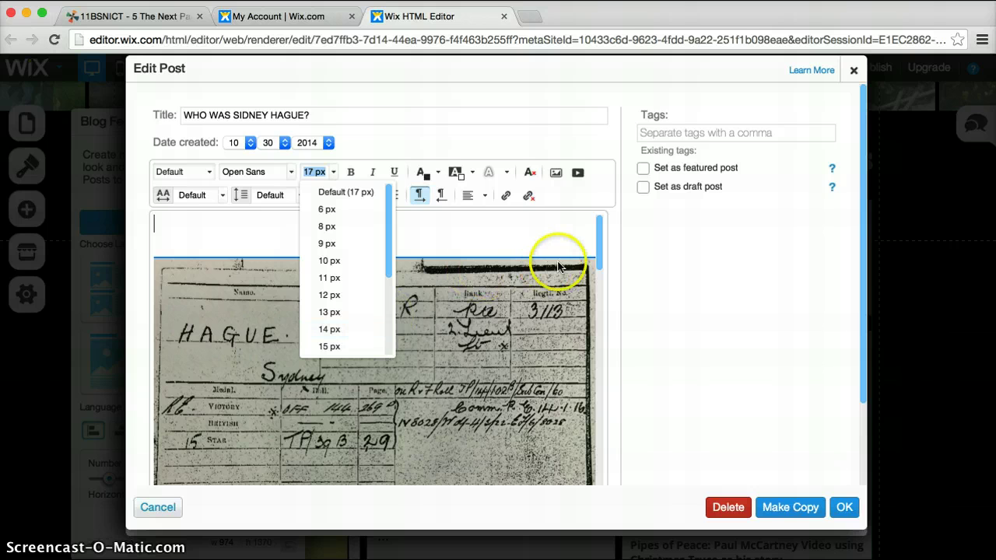
mouse_move(597, 249)
left_mouse_down()
mouse_move(600, 327)
mouse_move(601, 245)
left_mouse_up()
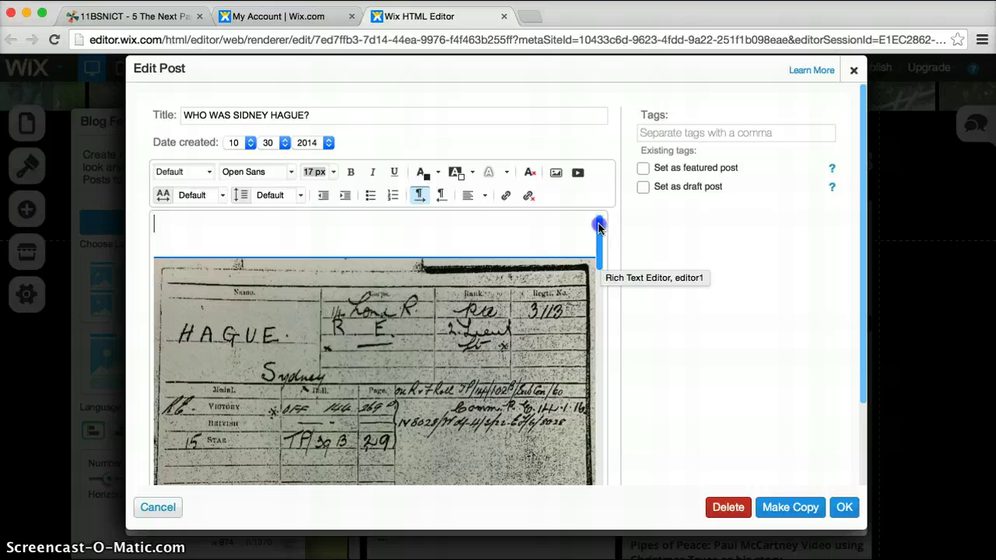
left_click(385, 230)
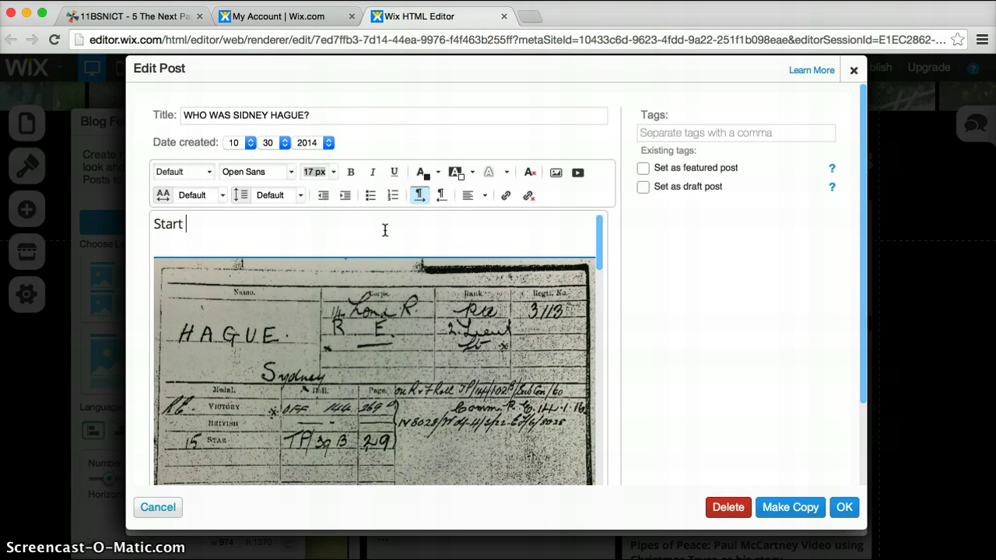
type("Start writing")
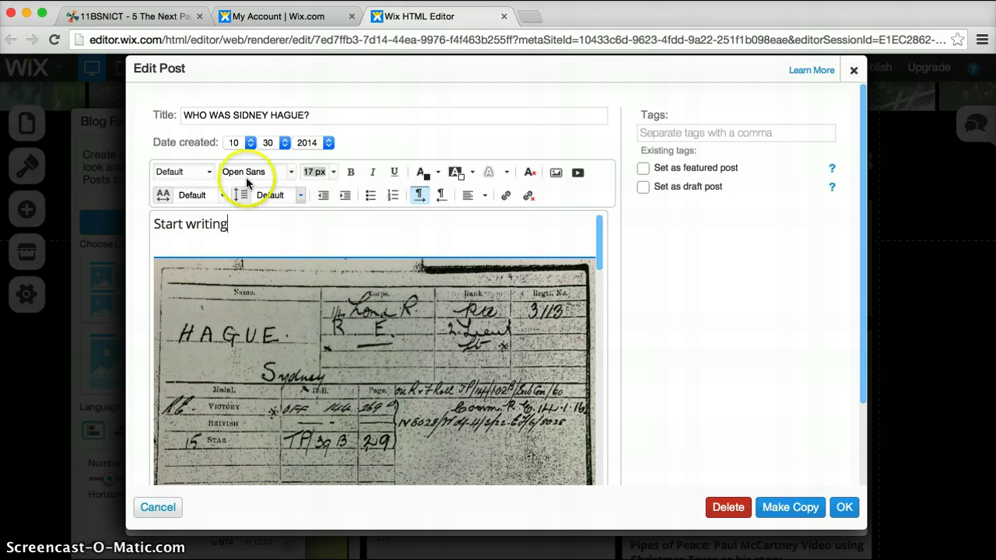
left_click(223, 225)
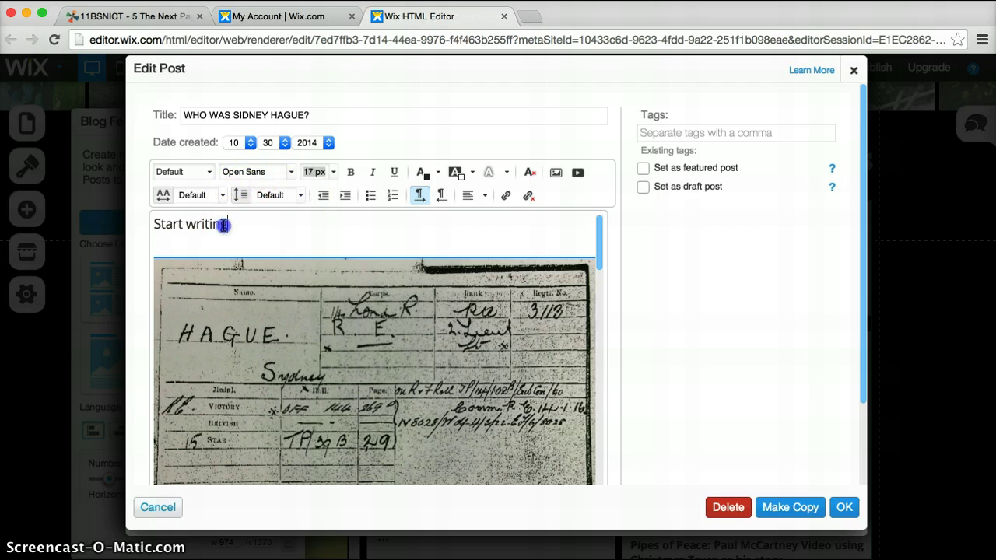
left_click(333, 173)
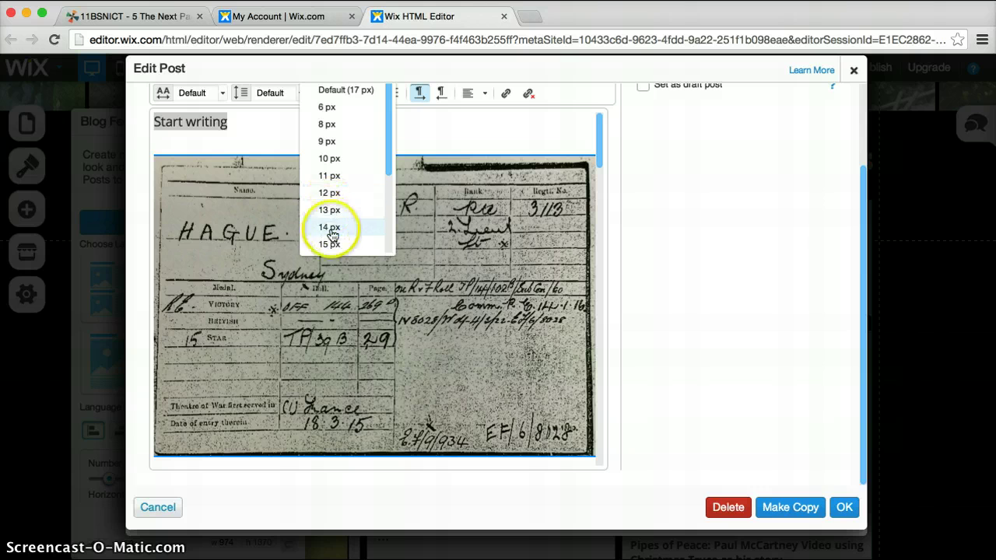
left_click(332, 234)
Leave one blank line below 'Start writing'.
left_click(295, 129)
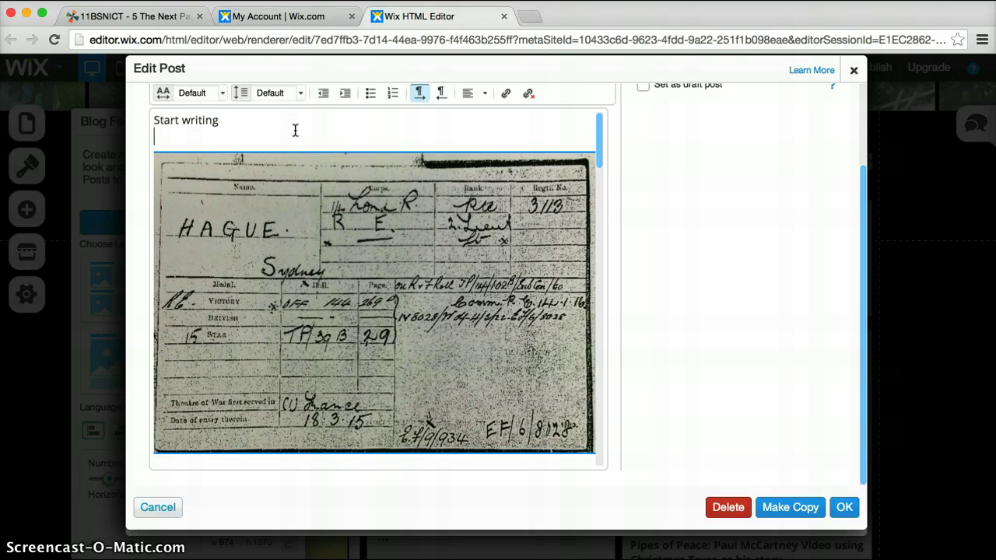
key("Return")
key("Return")
key("Return")
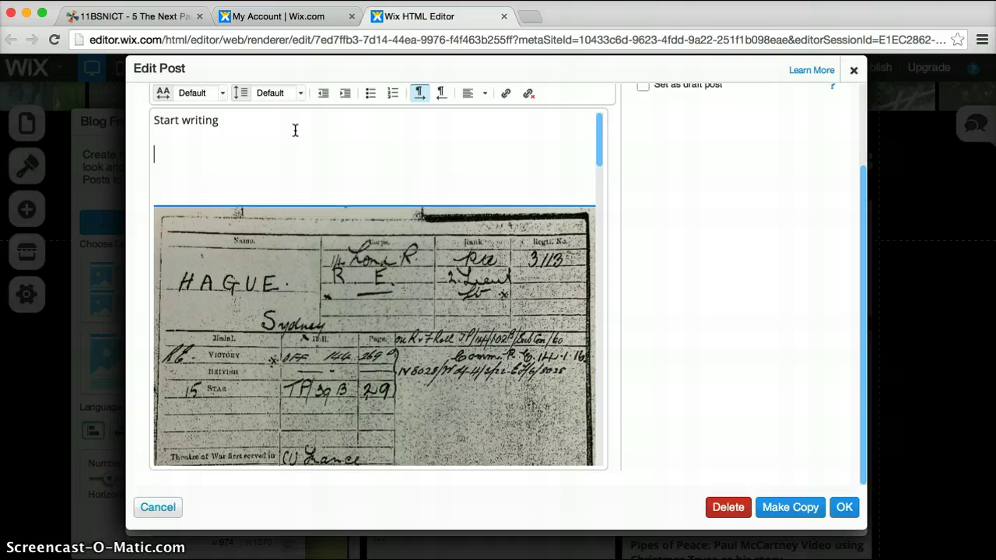
key("BackSpace")
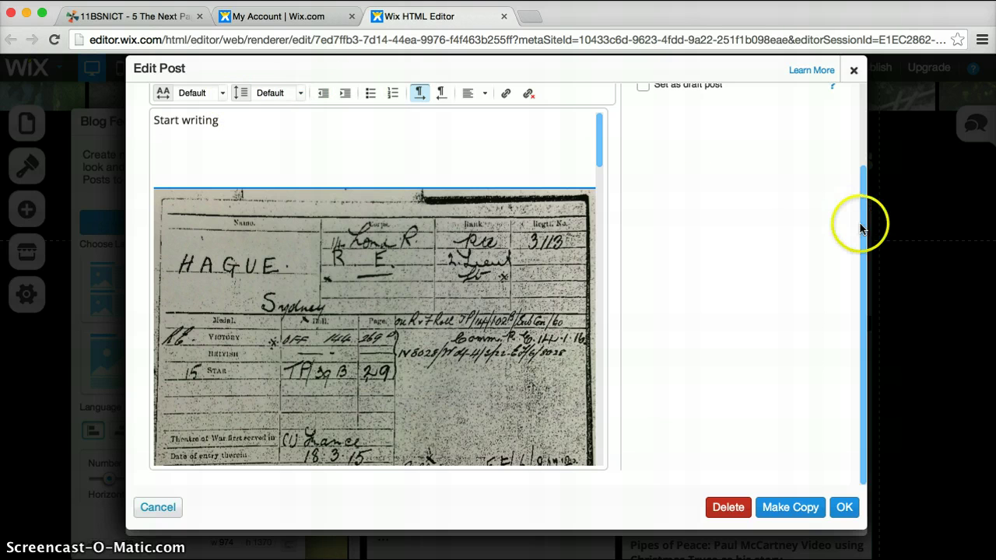
left_click_drag(860, 218, 863, 135)
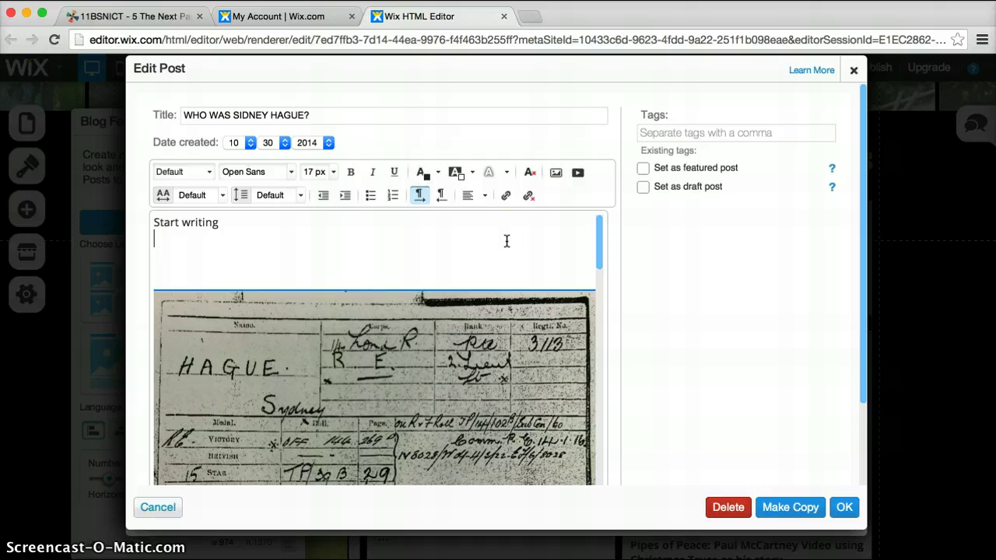
Start an image upload below 'Start writing' via Insert Image and Upload Images.
left_click(553, 228)
left_click(556, 177)
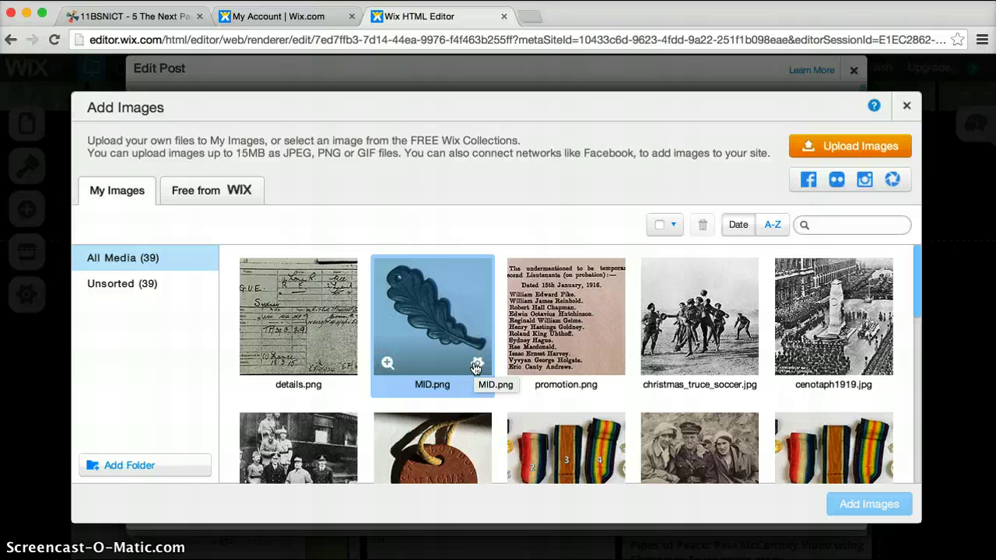
left_click(852, 148)
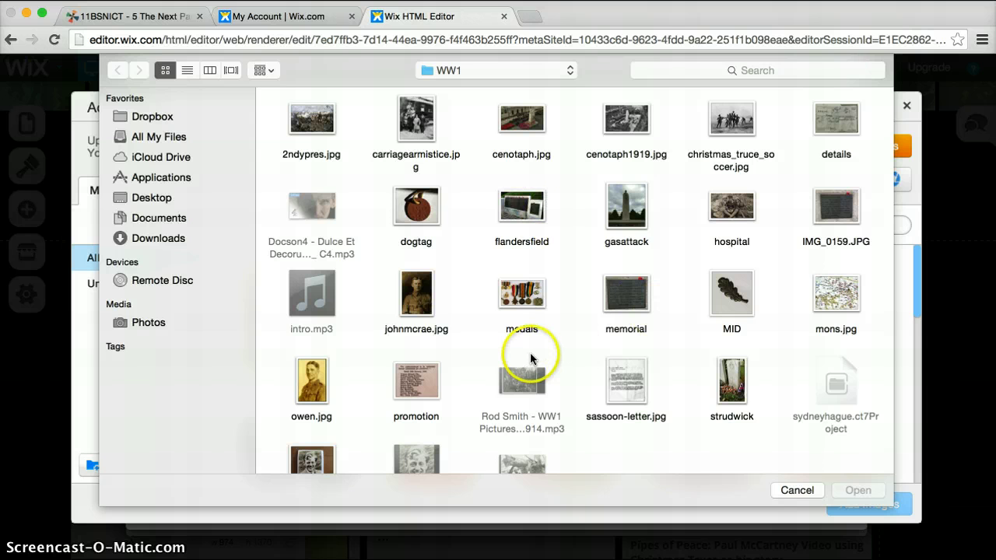
Upload future-vision.jpg from the Documents folder.
scroll(530, 353, "down", 1)
scroll(529, 353, "up", 1)
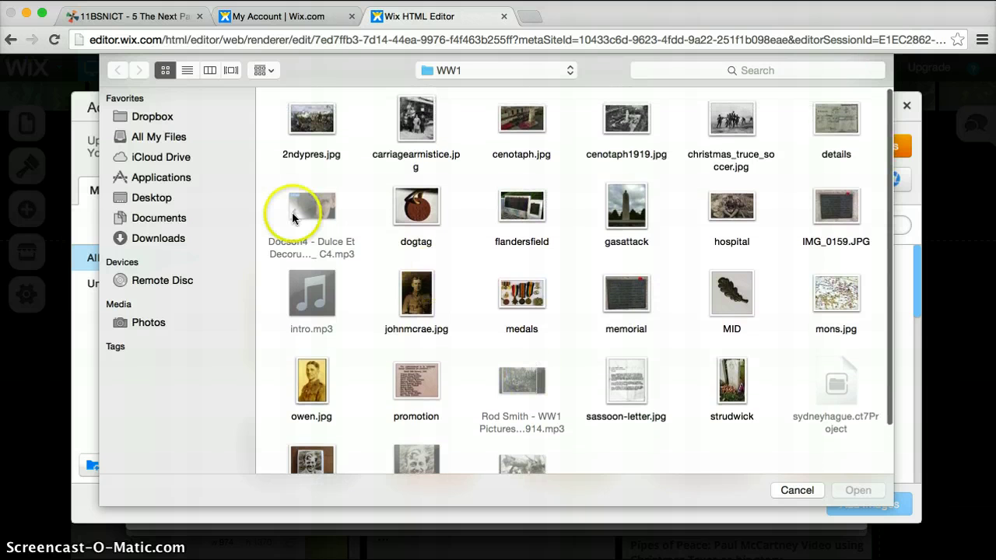
left_click(161, 220)
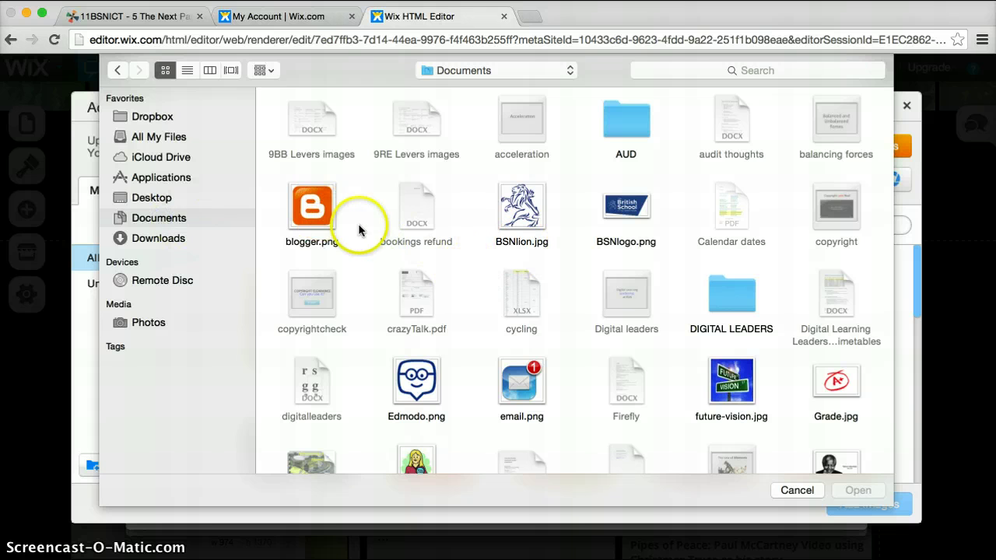
left_click(728, 381)
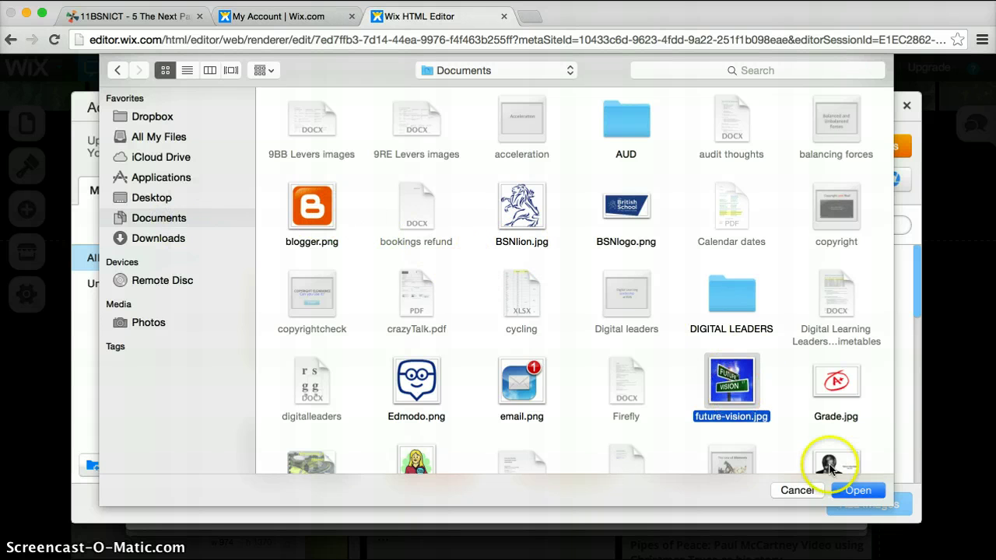
left_click(849, 490)
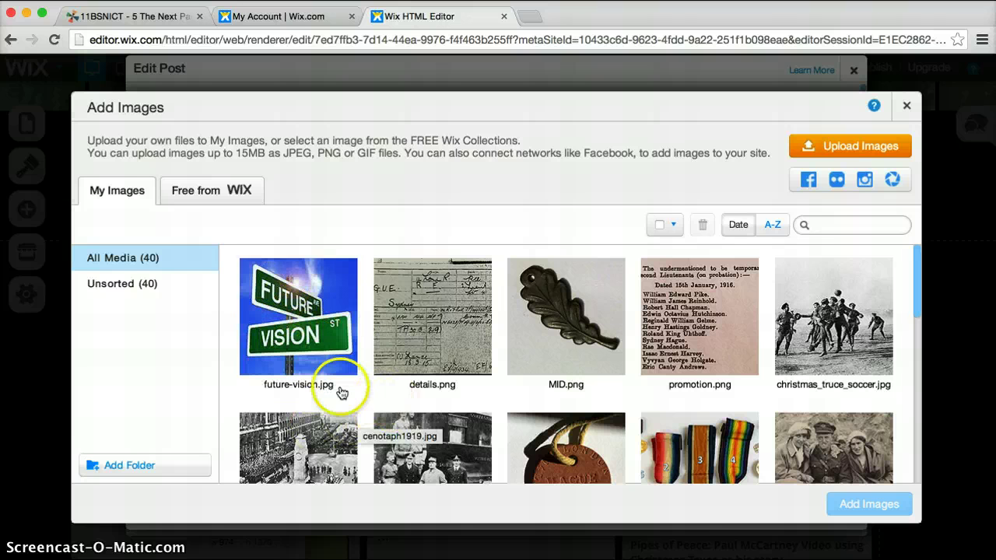
Insert future-vision.jpg into the post at Medium size, aligned left.
left_click(313, 350)
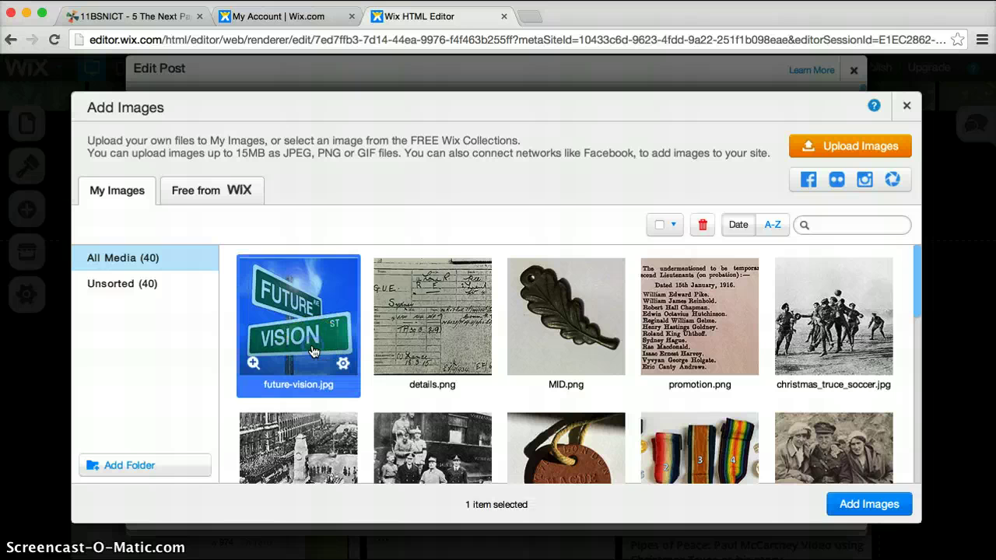
left_click(869, 506)
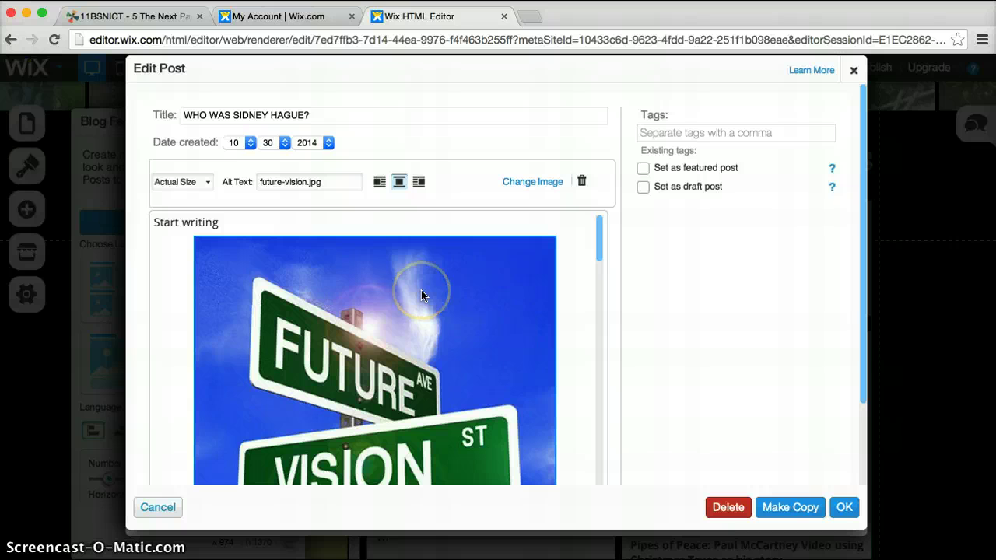
left_click(207, 186)
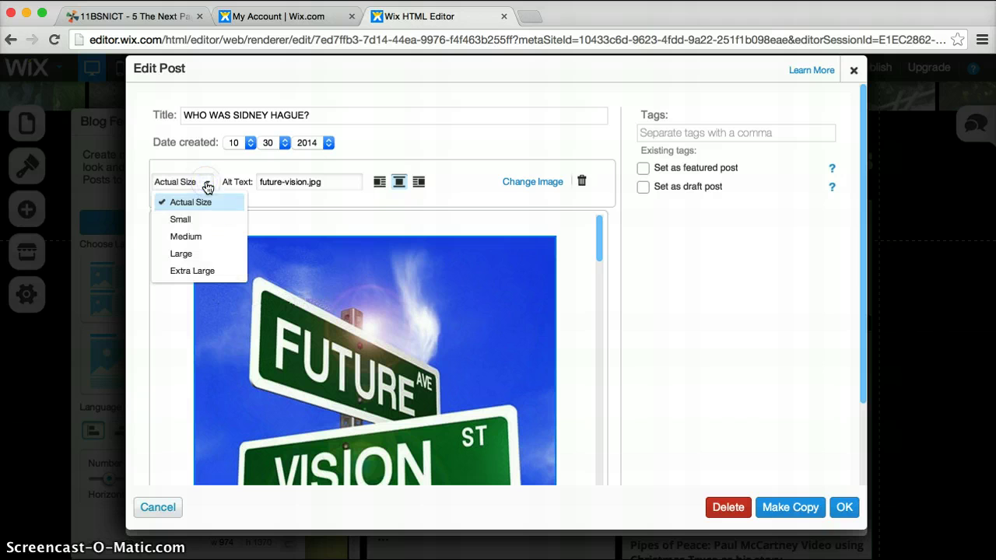
left_click(196, 240)
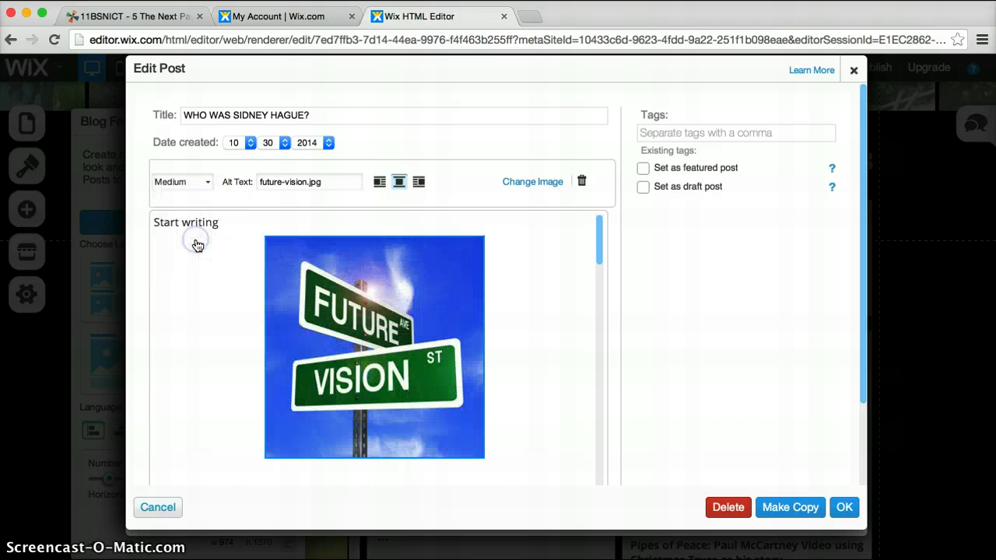
left_click(379, 185)
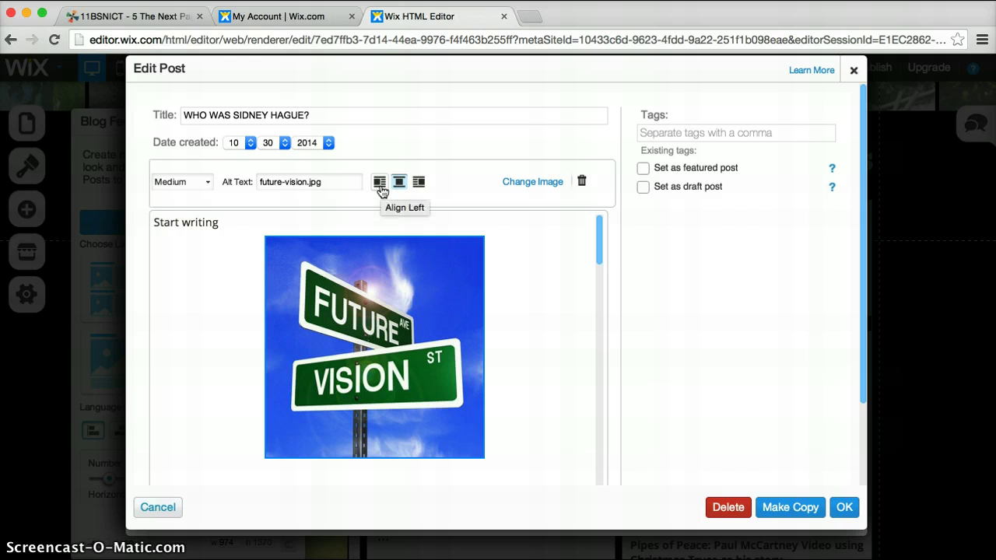
left_click(380, 184)
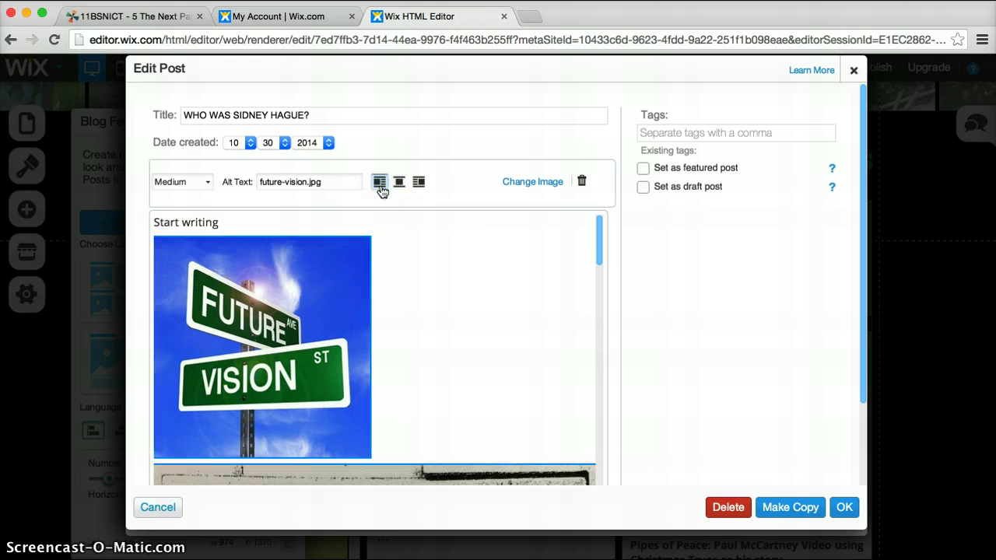
left_click(382, 395)
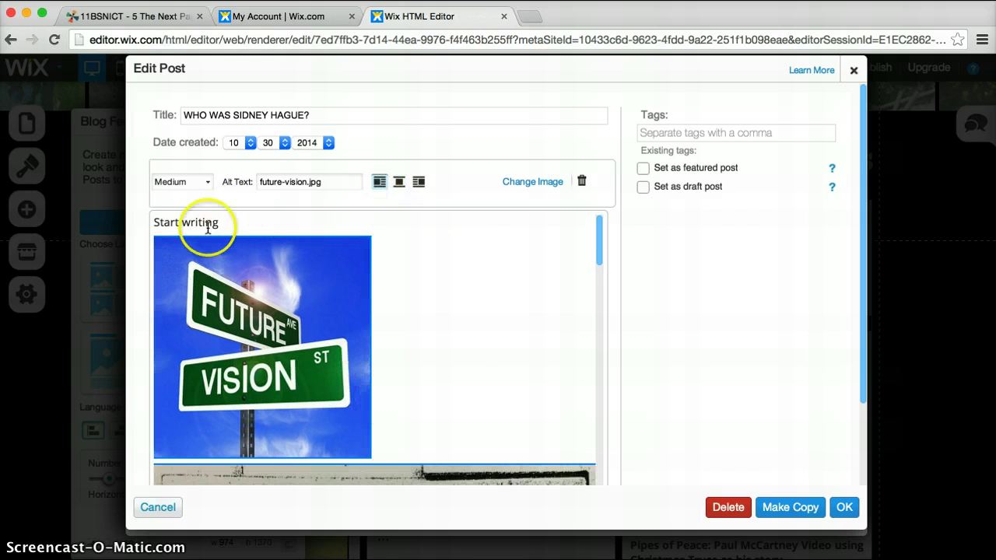
left_click(393, 349)
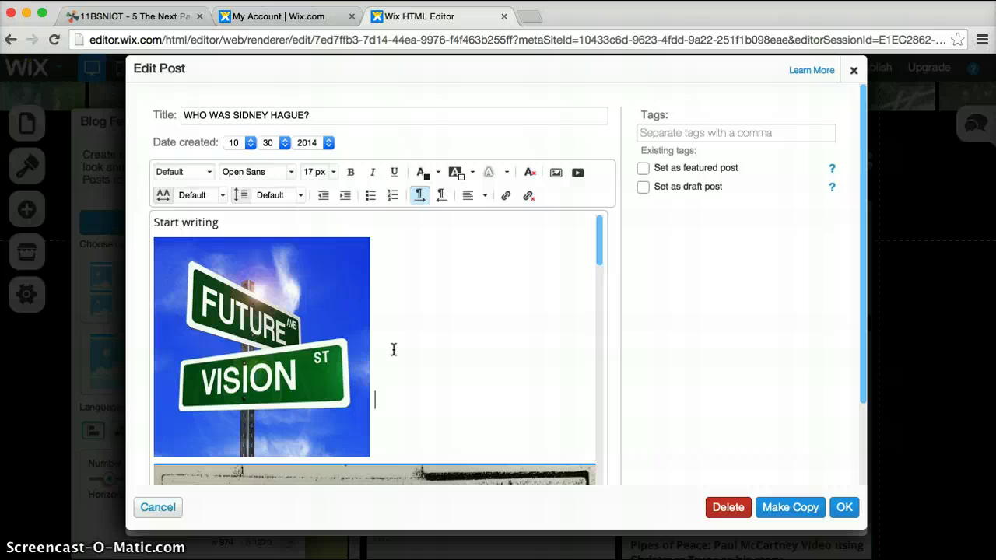
Add 'you can then start writing again' below the image at 14 px and save the post.
key("Return")
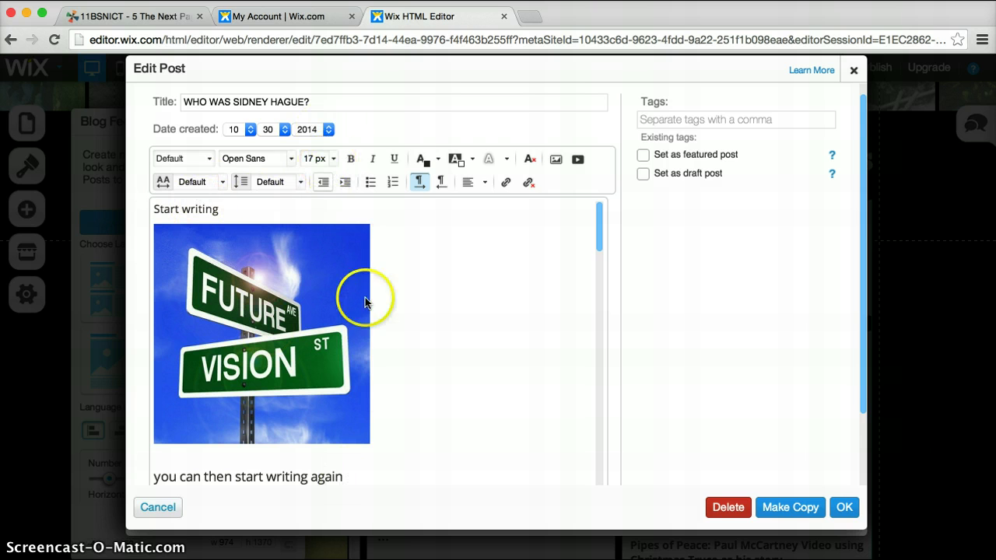
left_click_drag(343, 475, 79, 473)
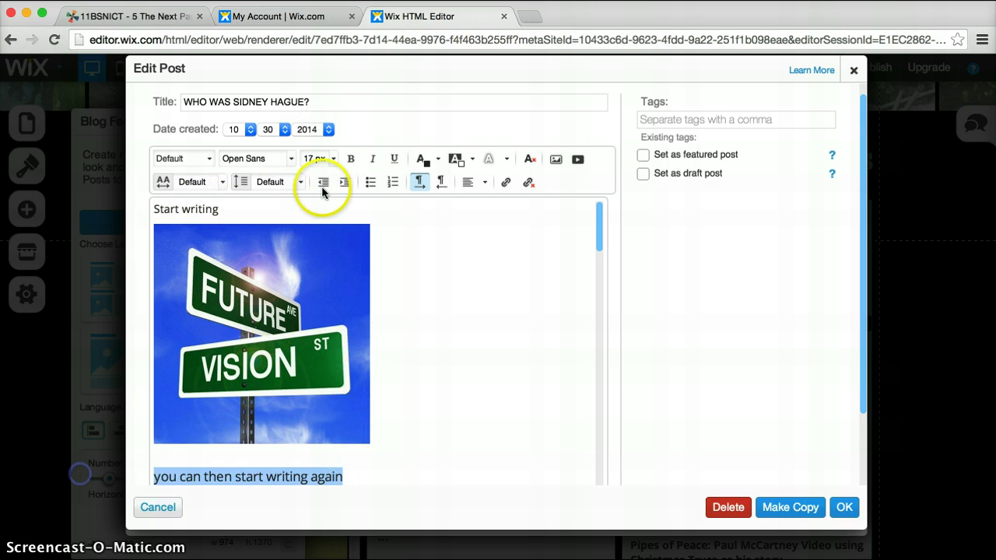
left_click(330, 158)
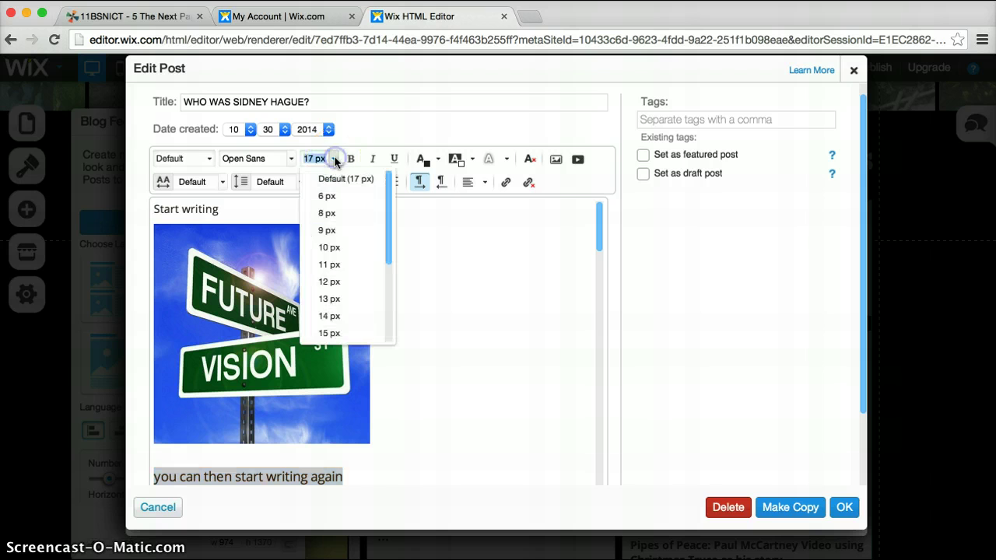
left_click(336, 316)
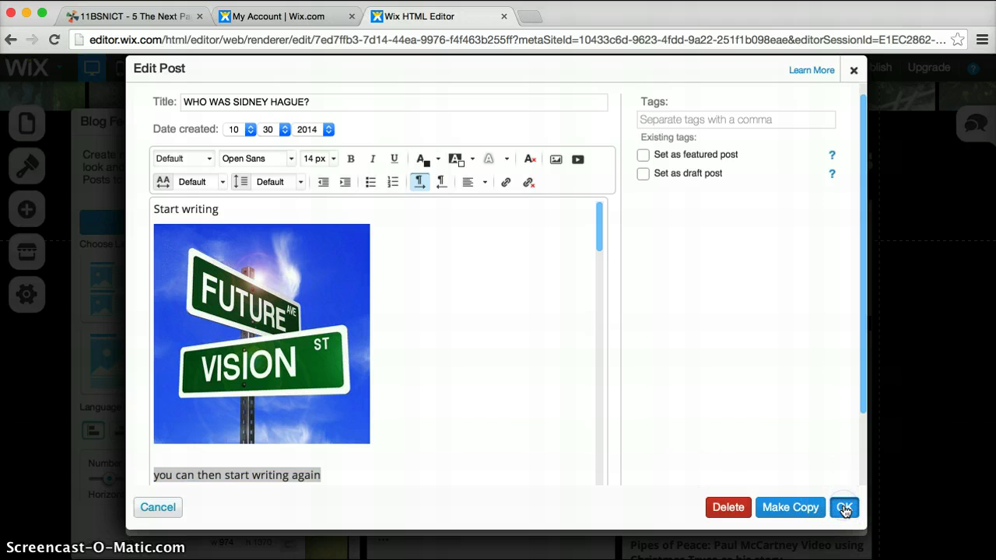
left_click(844, 508)
Confirm the post save, dismiss the Saved Successfully message and close the Blog Feed panel.
left_click(832, 515)
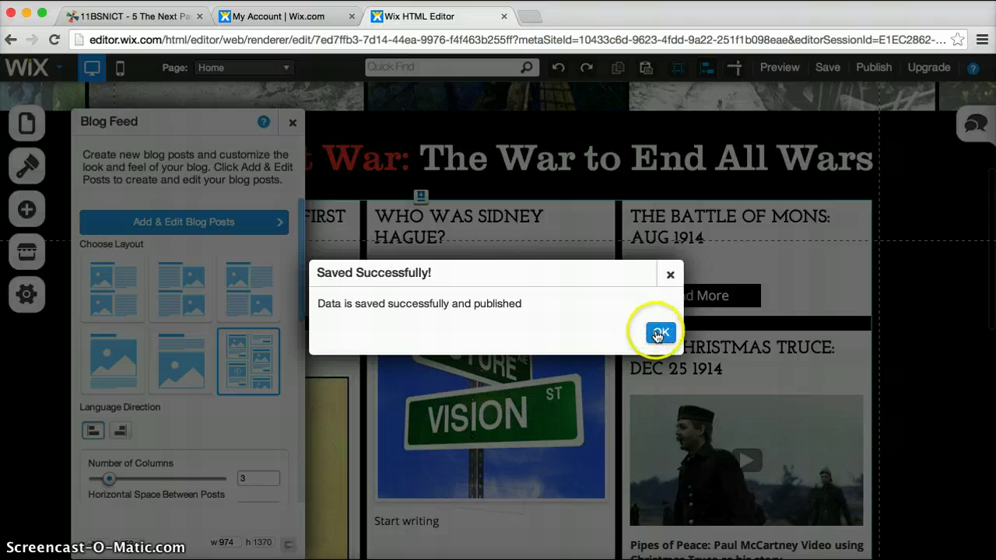
left_click(658, 334)
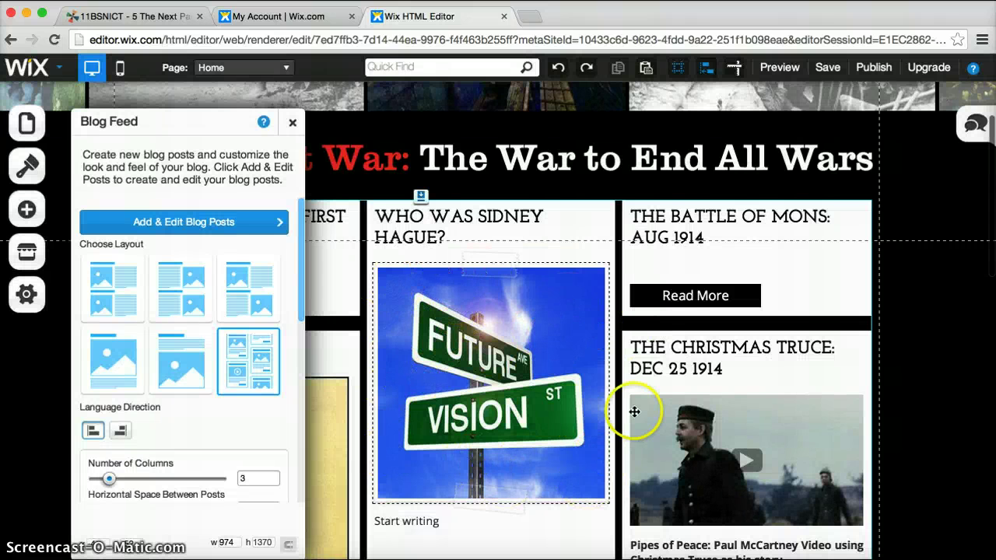
left_click(422, 312)
left_click(381, 523)
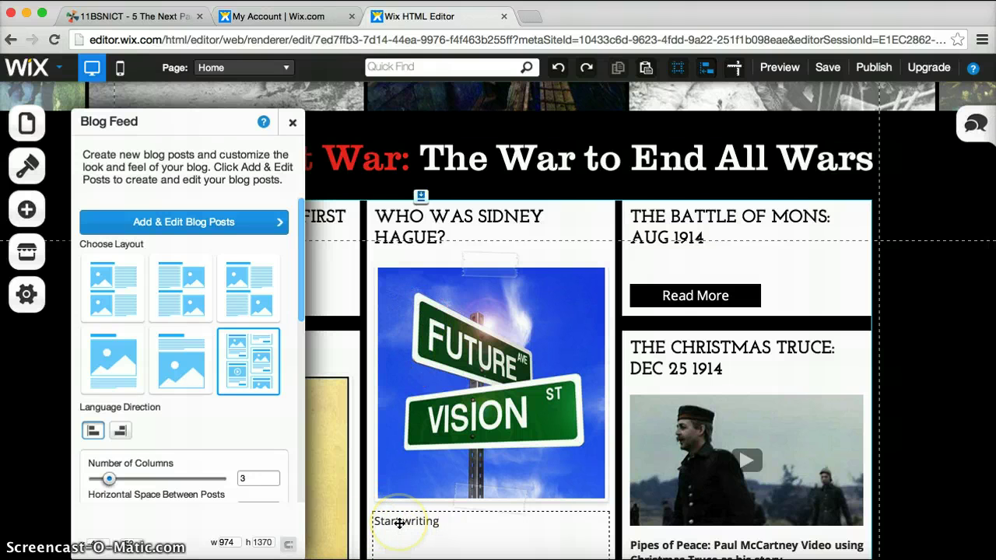
left_click(291, 123)
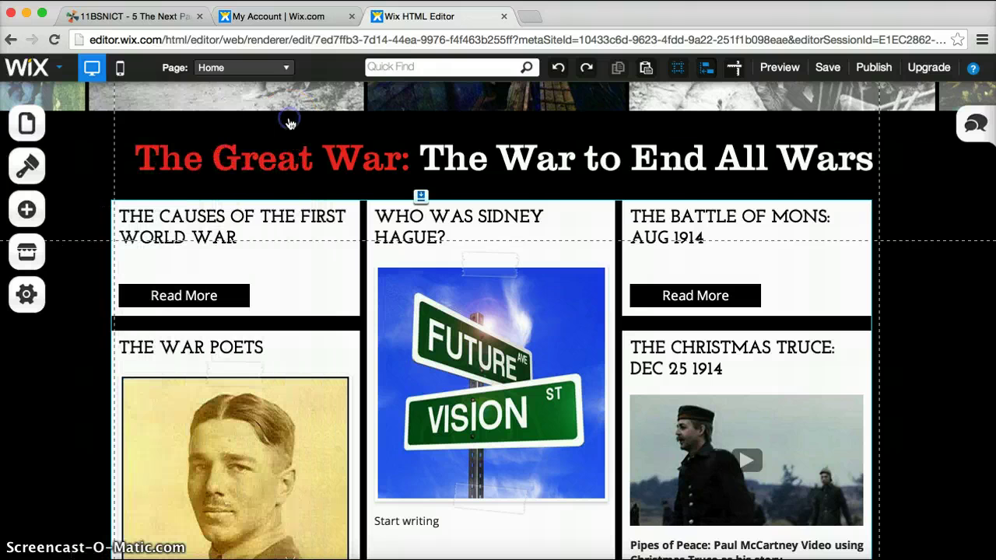
left_click(556, 340)
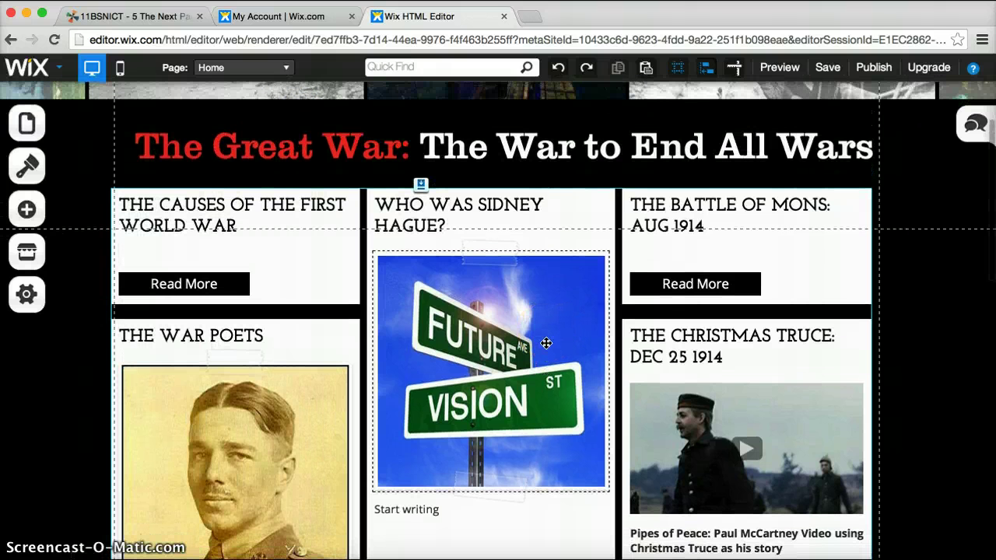
Preview the site, scroll through the 'Who was Sidney Hague?' post, then return to the editor.
left_click(780, 68)
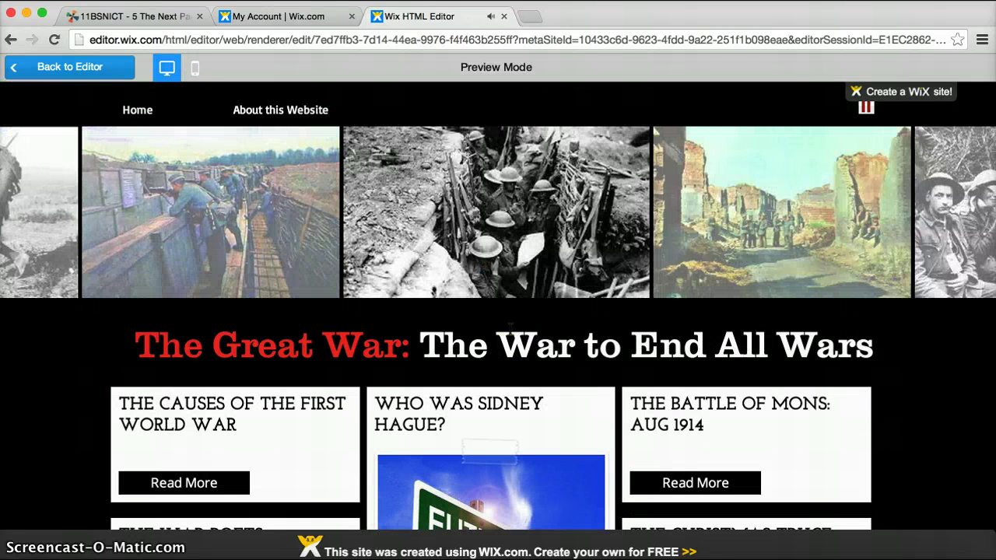
scroll(510, 327, "down", 3)
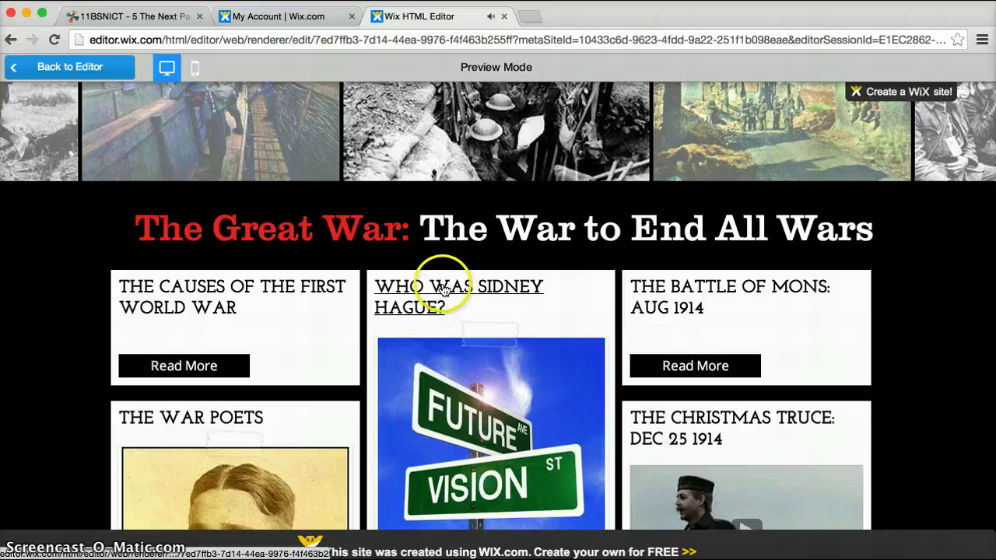
left_click(447, 290)
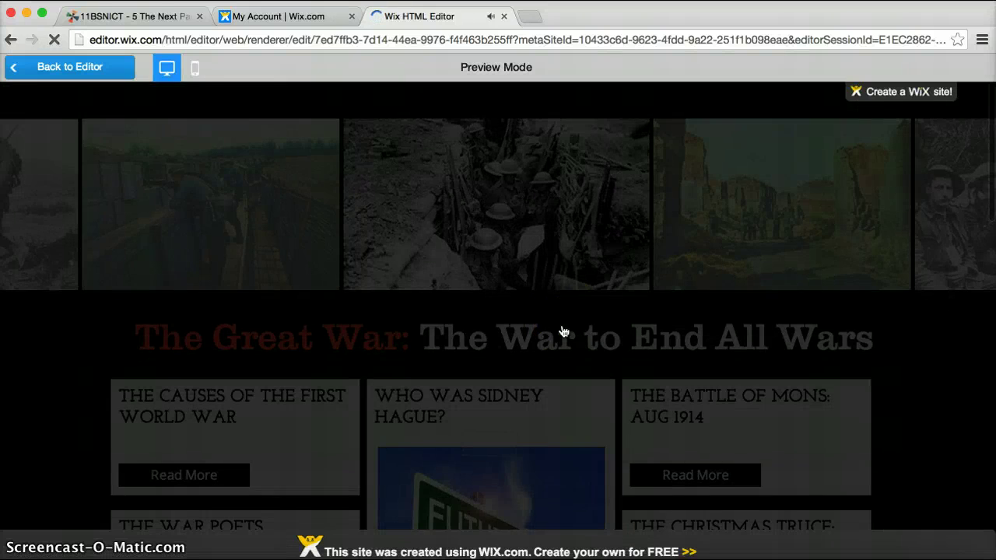
scroll(564, 332, "down", 5)
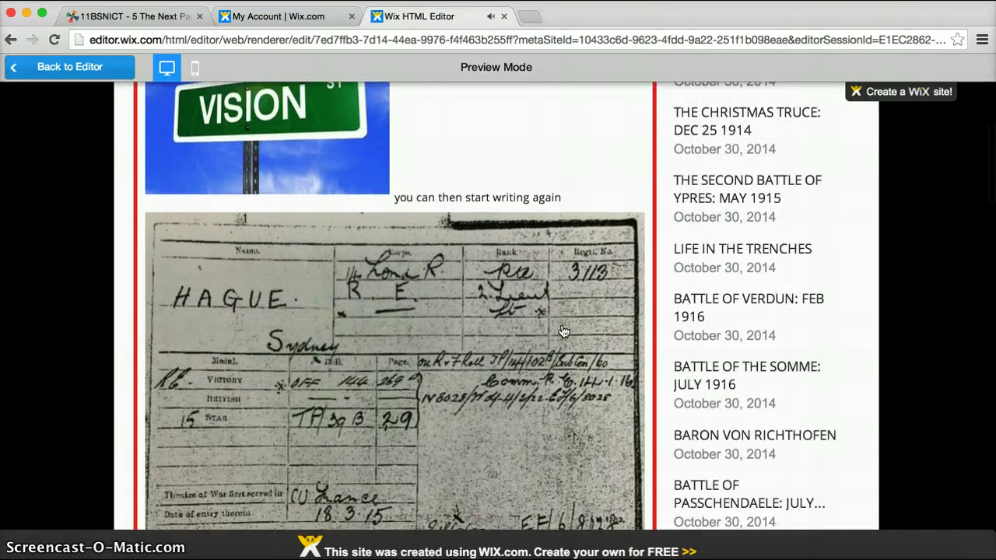
scroll(564, 332, "down", 3)
scroll(562, 332, "up", 4)
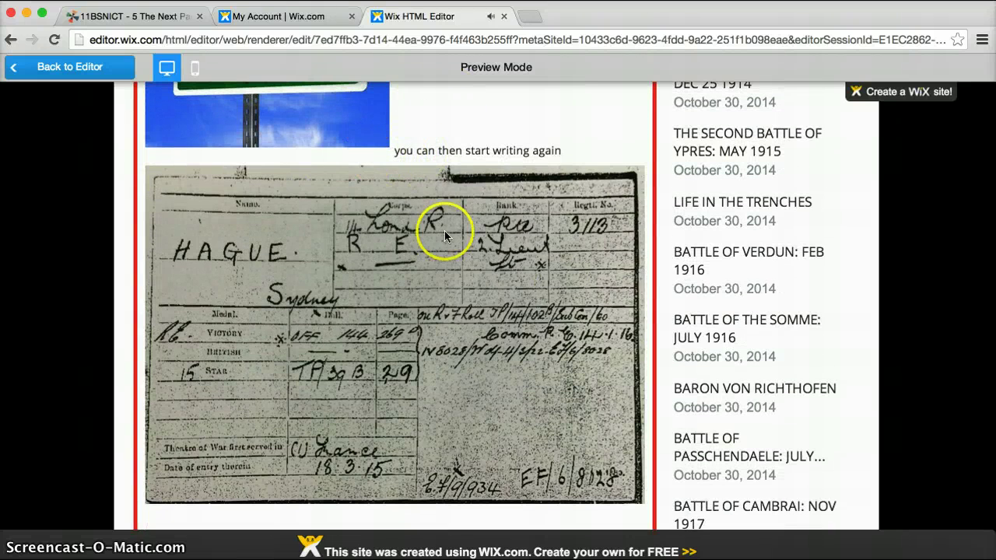
scroll(465, 268, "up", 5)
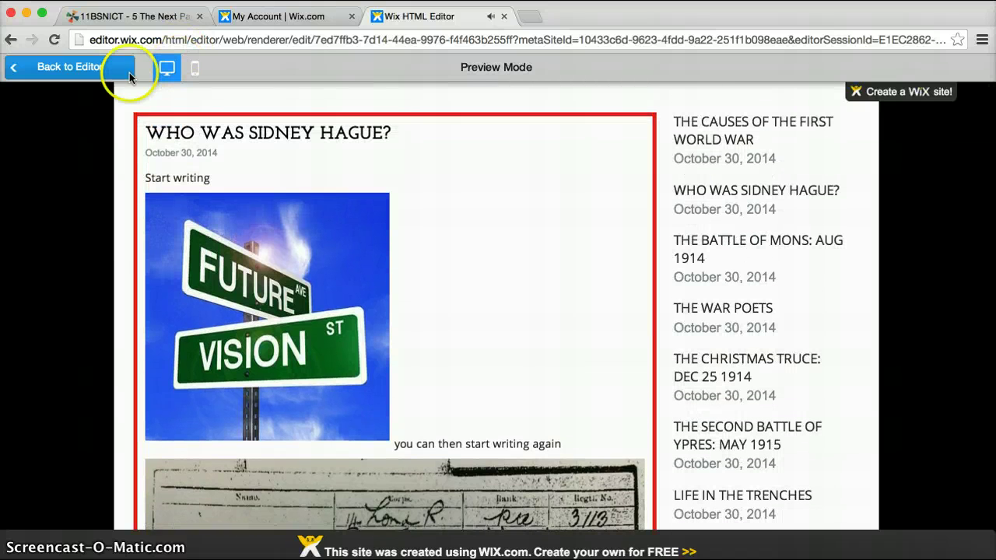
left_click(62, 68)
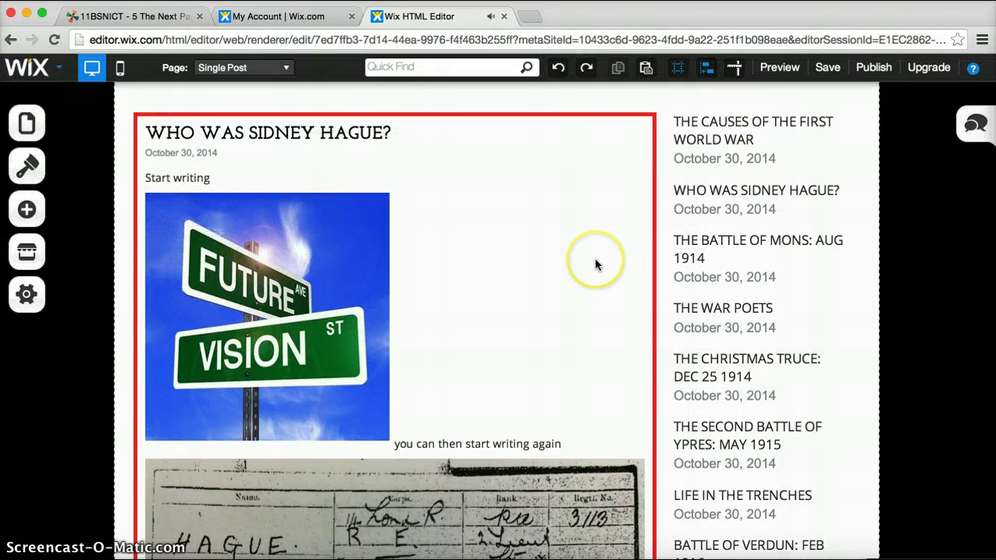
Switch to the Home page and check its blog feed, then deselect it.
left_click(558, 232)
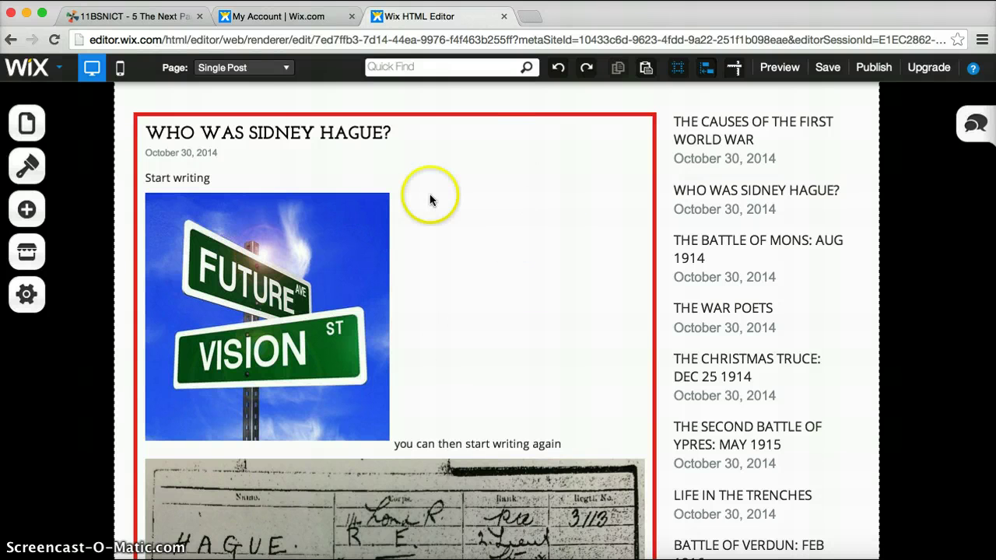
left_click(249, 69)
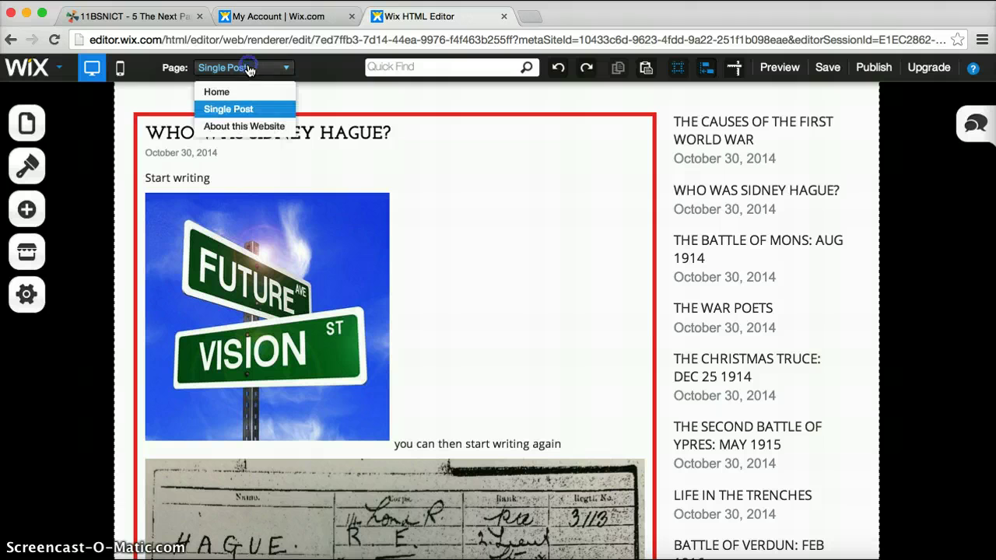
left_click(217, 92)
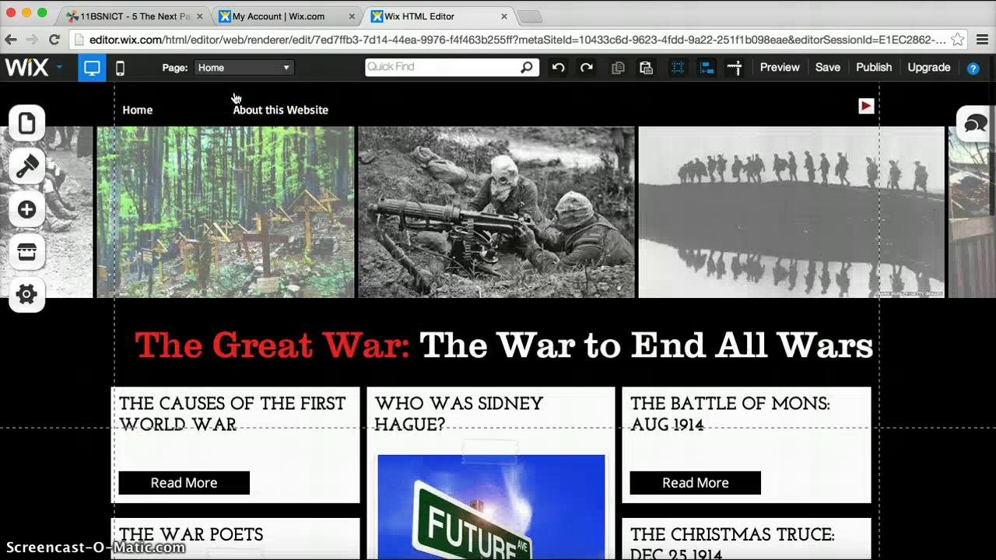
left_click(519, 410)
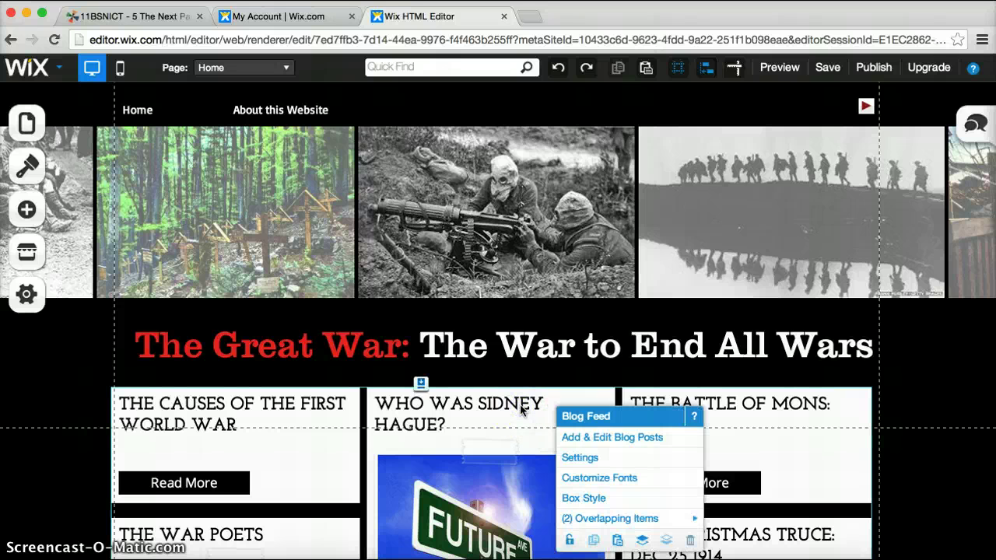
left_click(672, 259)
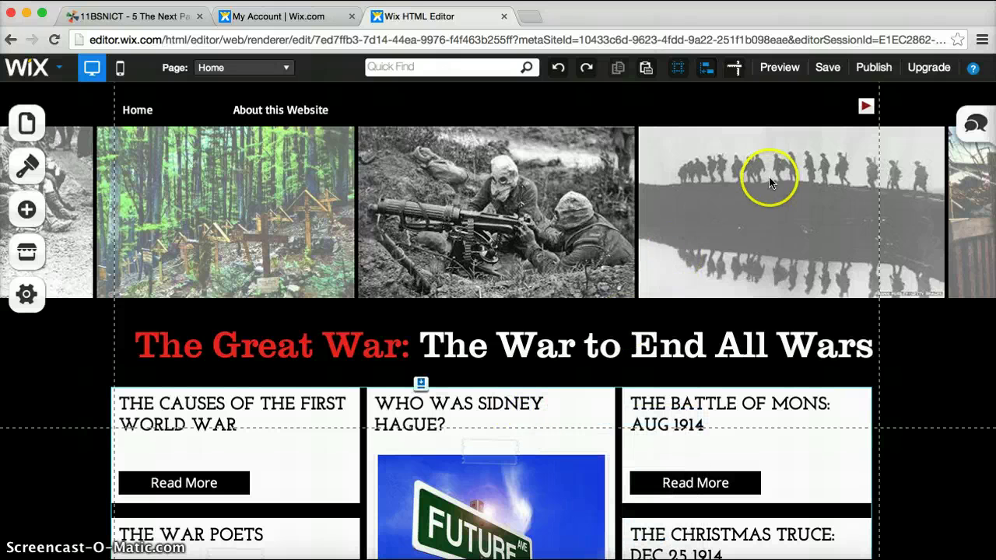
Publish the site and dismiss the congratulations and social-media promotion messages.
left_click(859, 72)
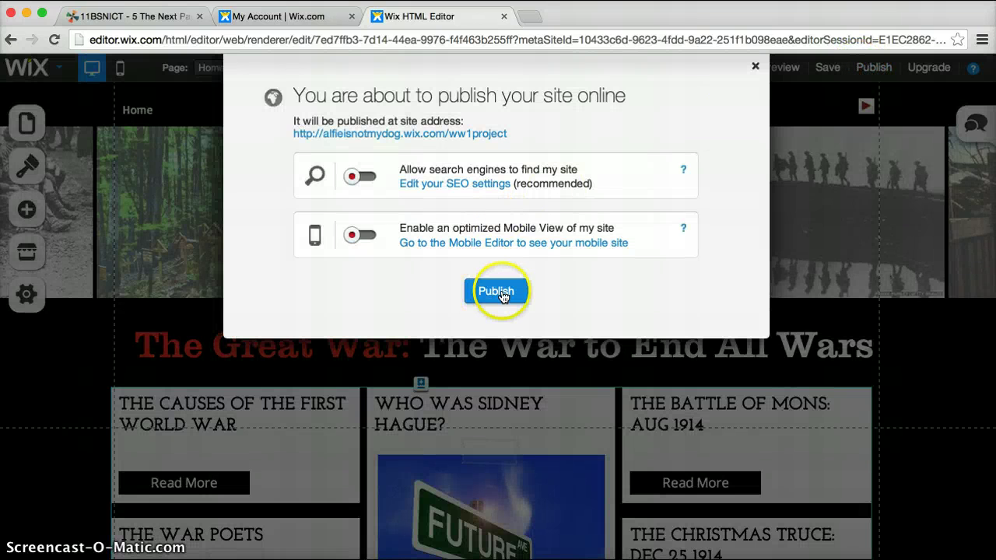
left_click(500, 293)
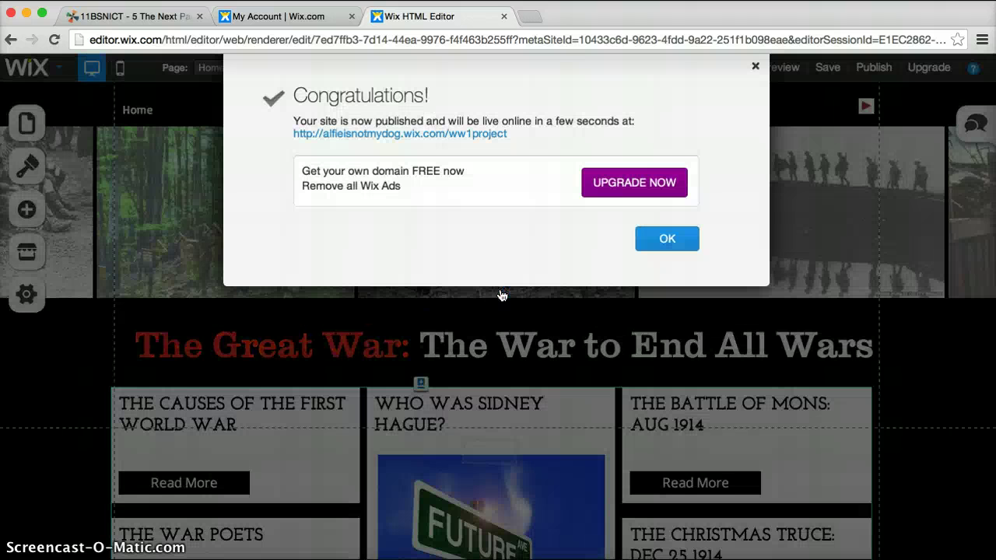
left_click(665, 240)
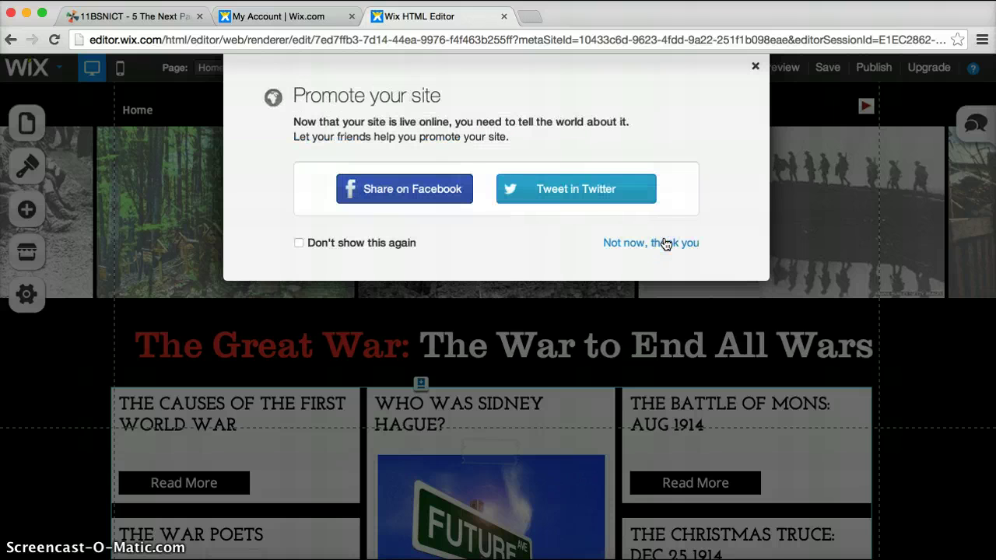
left_click(665, 244)
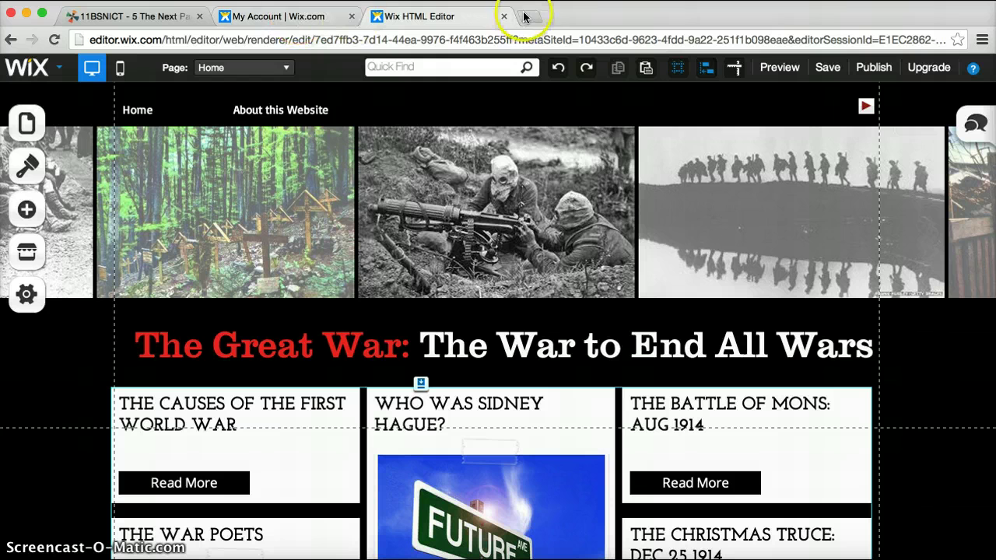
Publish the site again and open the live site URL in a new tab.
left_click(864, 67)
left_click(495, 302)
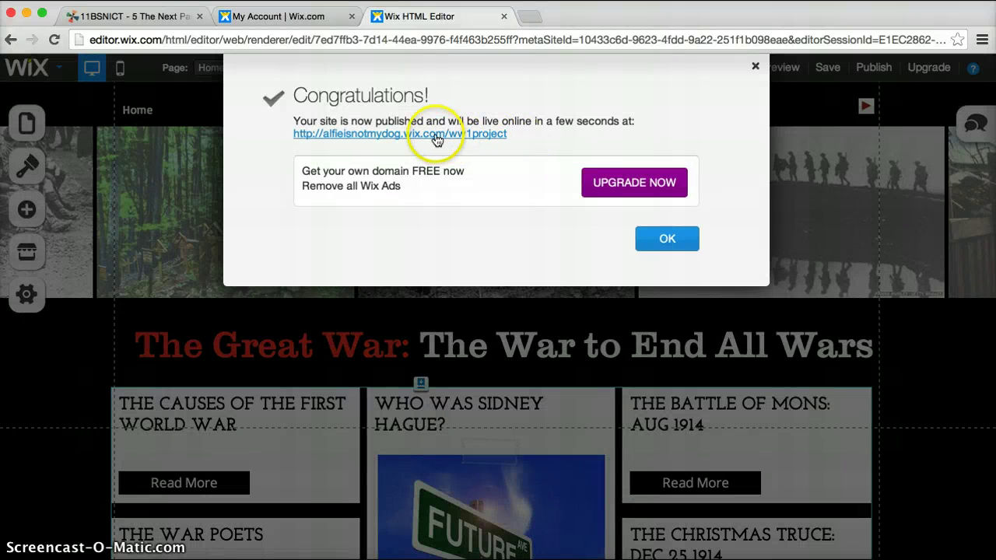
left_click(438, 135)
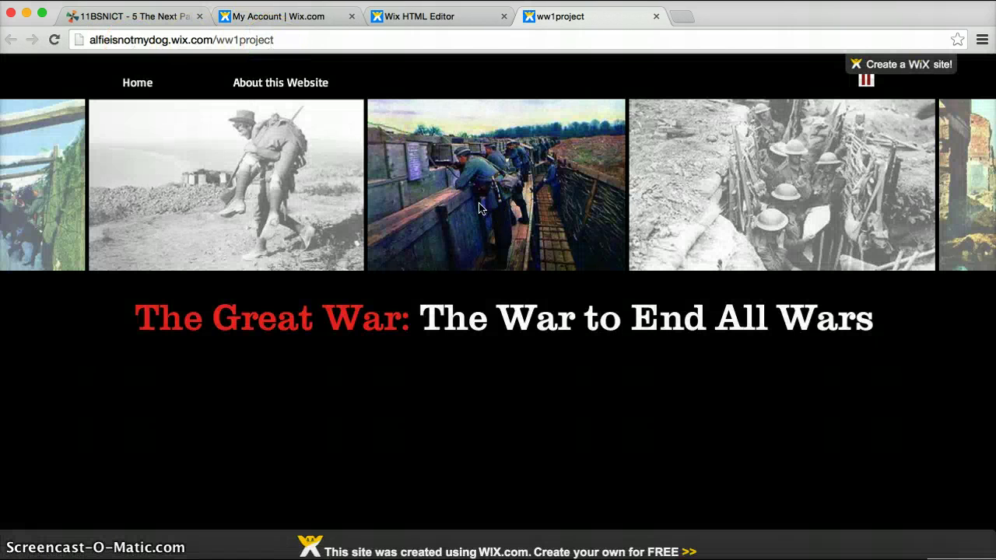
Scroll through the live ww1project article cards, then close that tab.
scroll(480, 207, "down", 3)
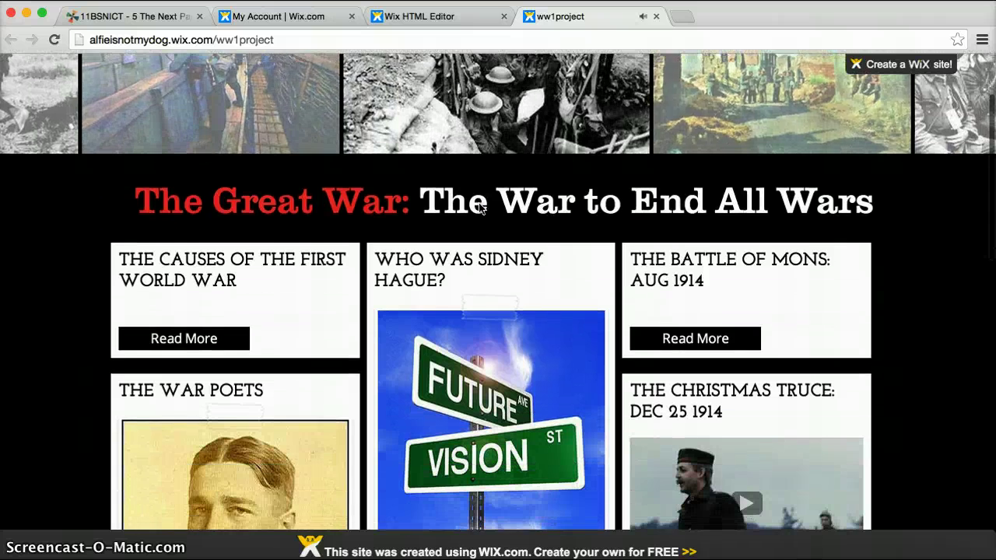
scroll(481, 206, "down", 10)
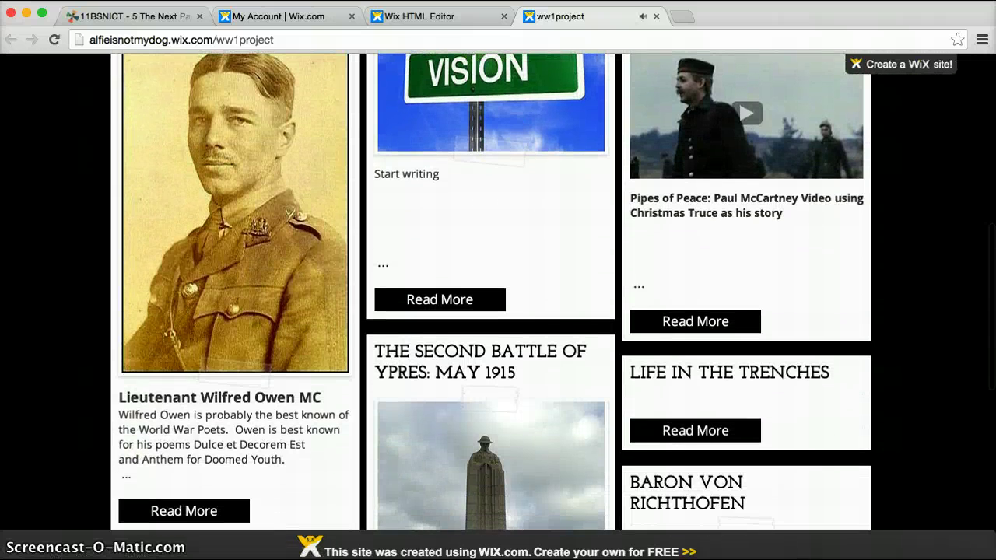
left_click(656, 15)
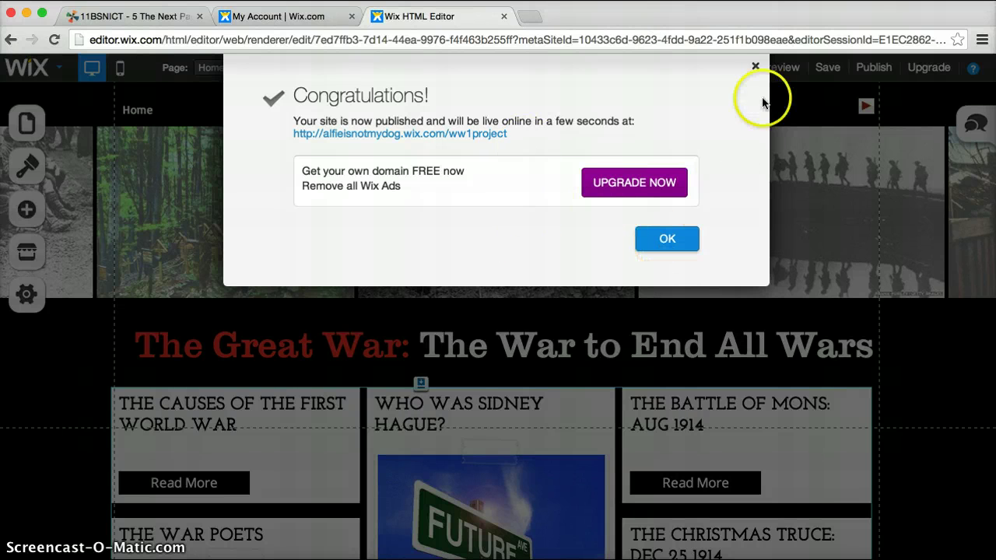
Close the Congratulations dialog, open Add & Edit Blog Posts from the feed, then close it discarding changes.
left_click(753, 67)
scroll(630, 347, "down", 10)
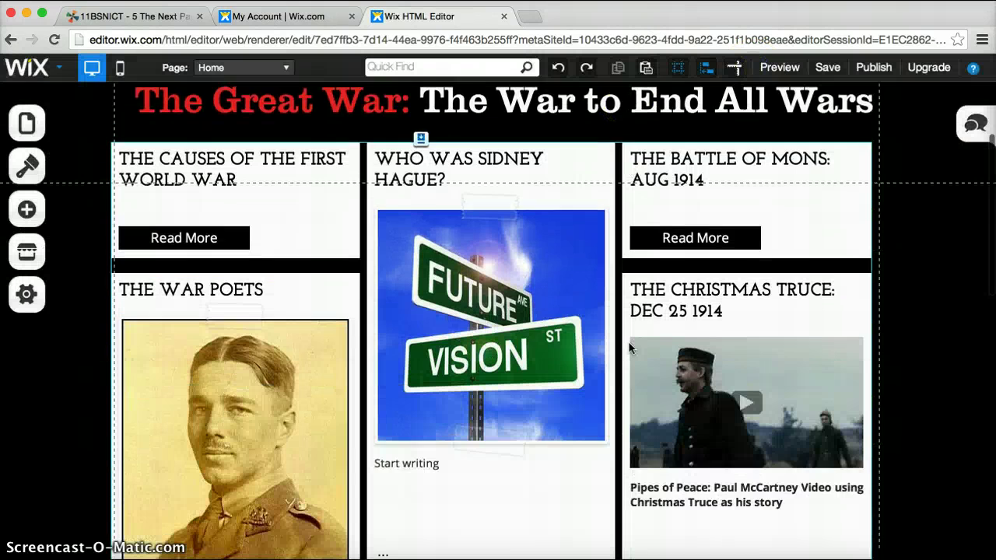
scroll(629, 348, "down", 6)
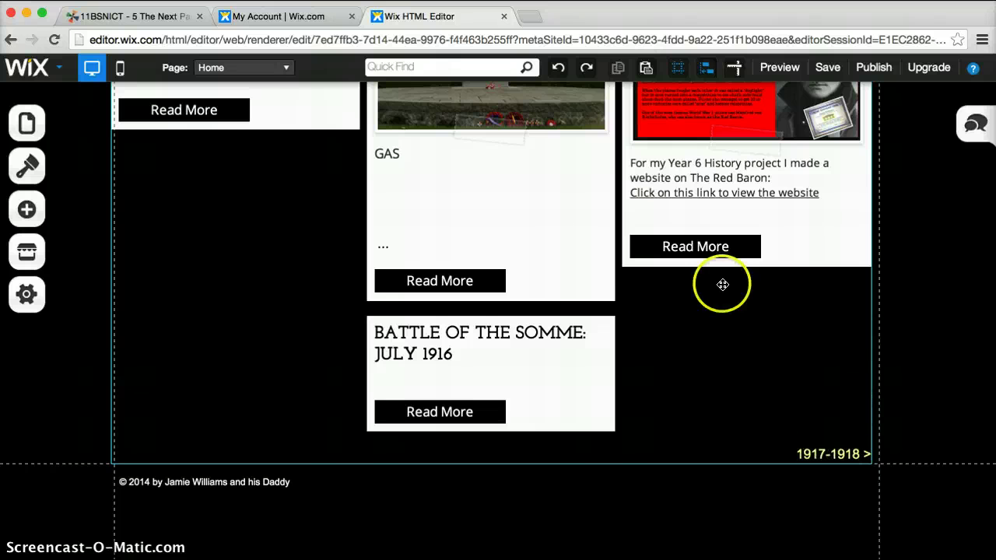
left_click(457, 361)
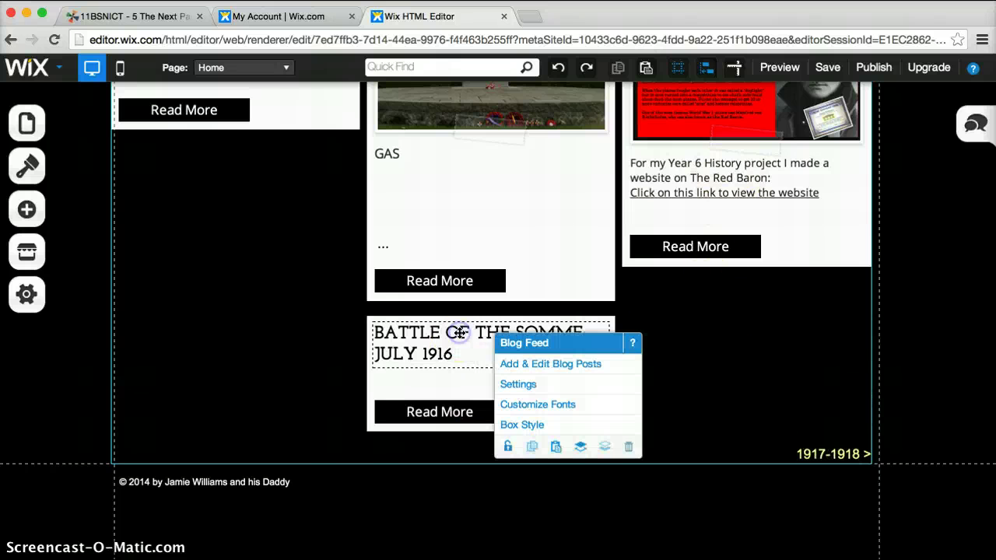
left_click(551, 365)
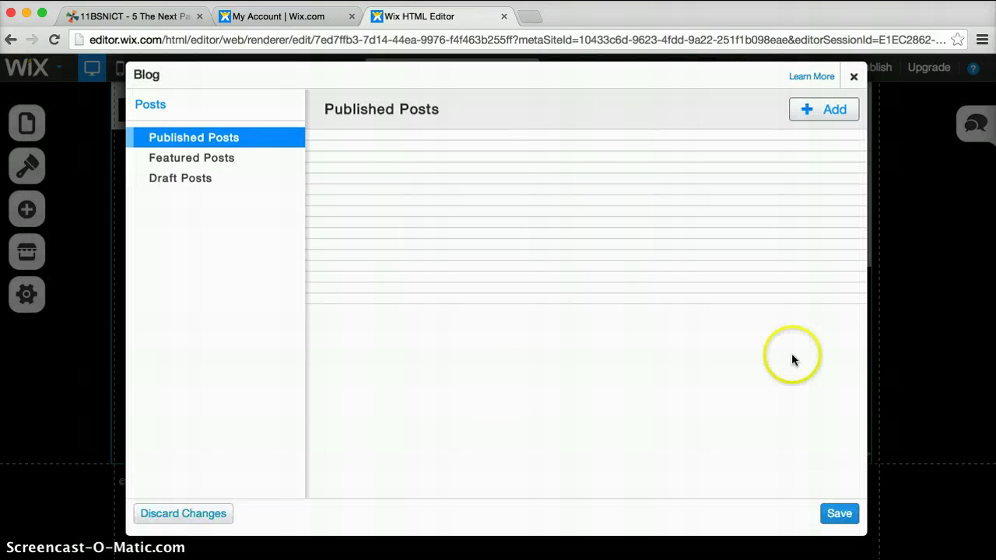
left_click(853, 76)
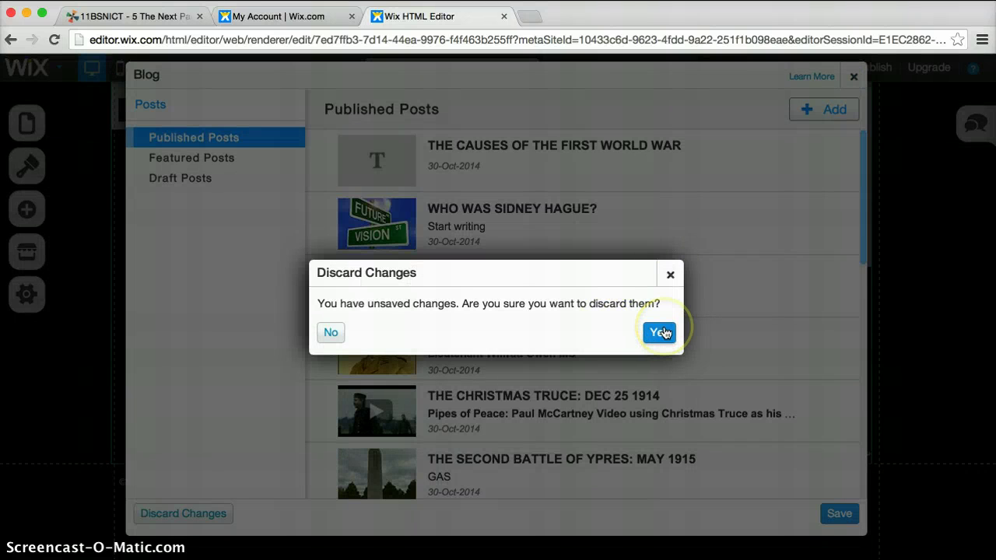
left_click(661, 333)
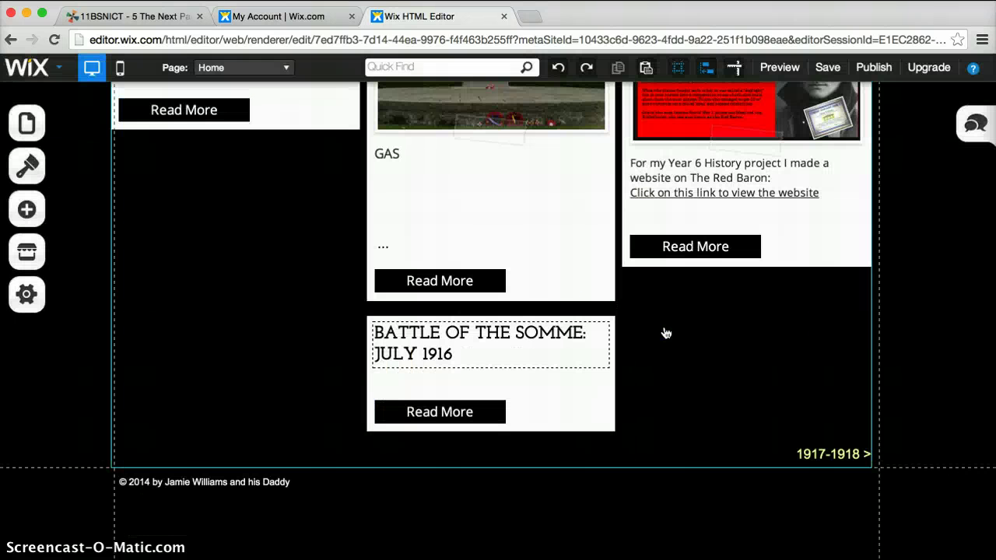